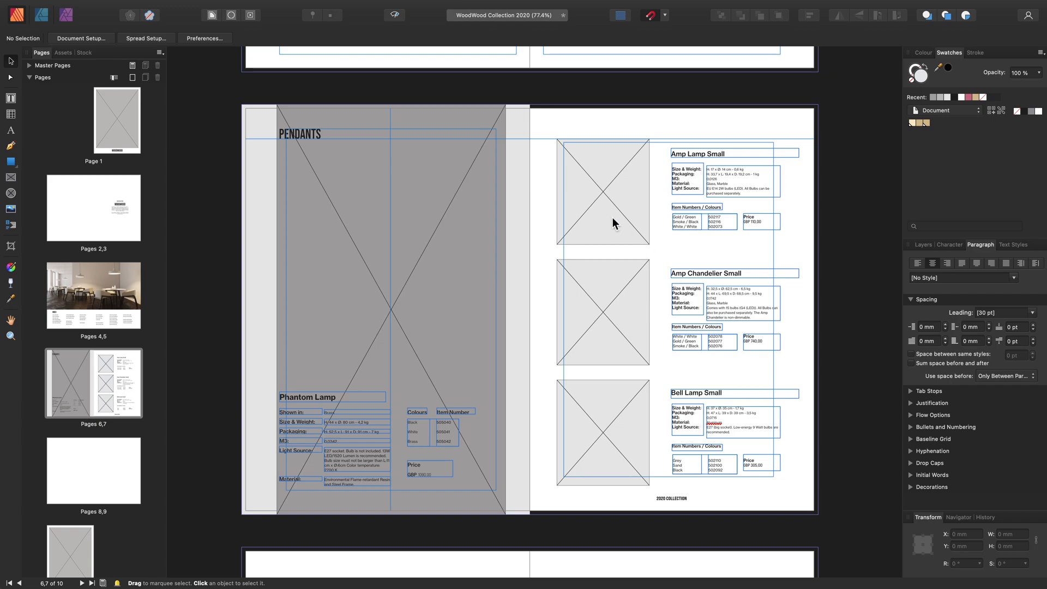
Examine the picture frames and text frames on the pages 6–7 pendants spread
scroll(446, 348, "down", 10)
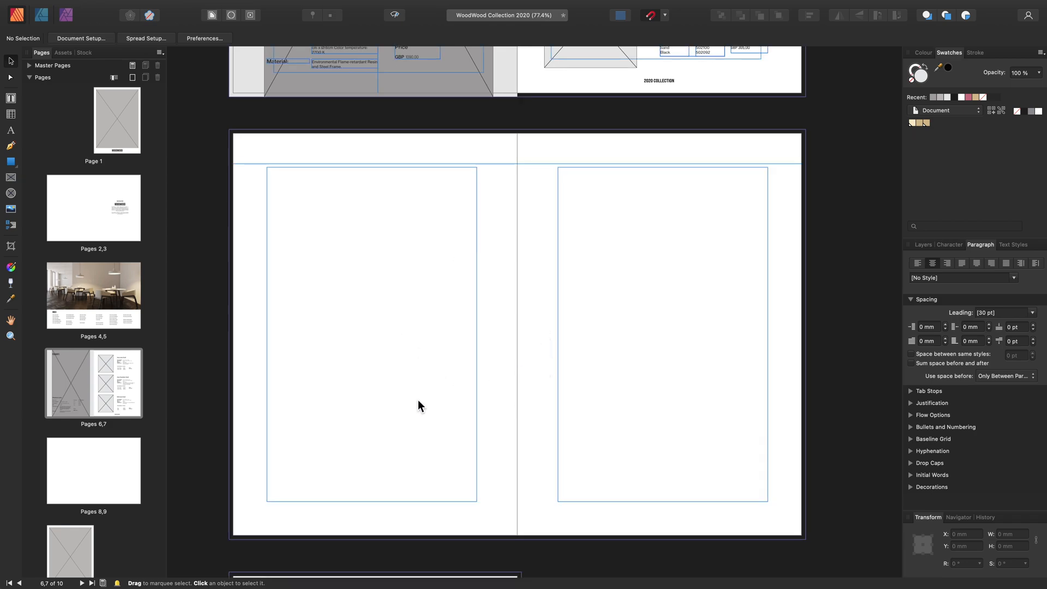
scroll(418, 401, "down", 1)
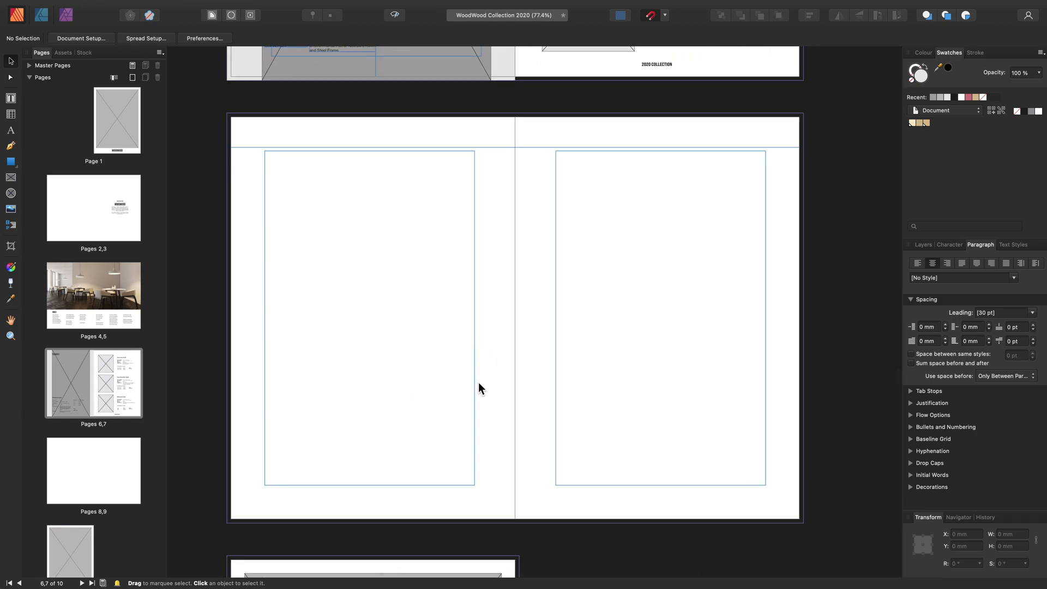
scroll(480, 383, "up", 9)
key("ctrl+w")
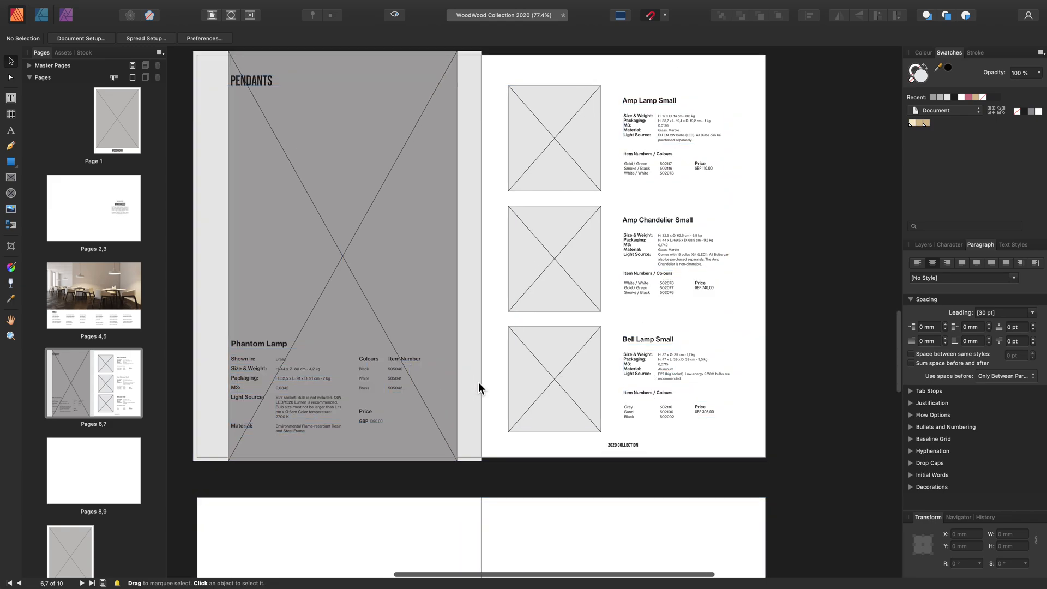
scroll(479, 382, "up", 1)
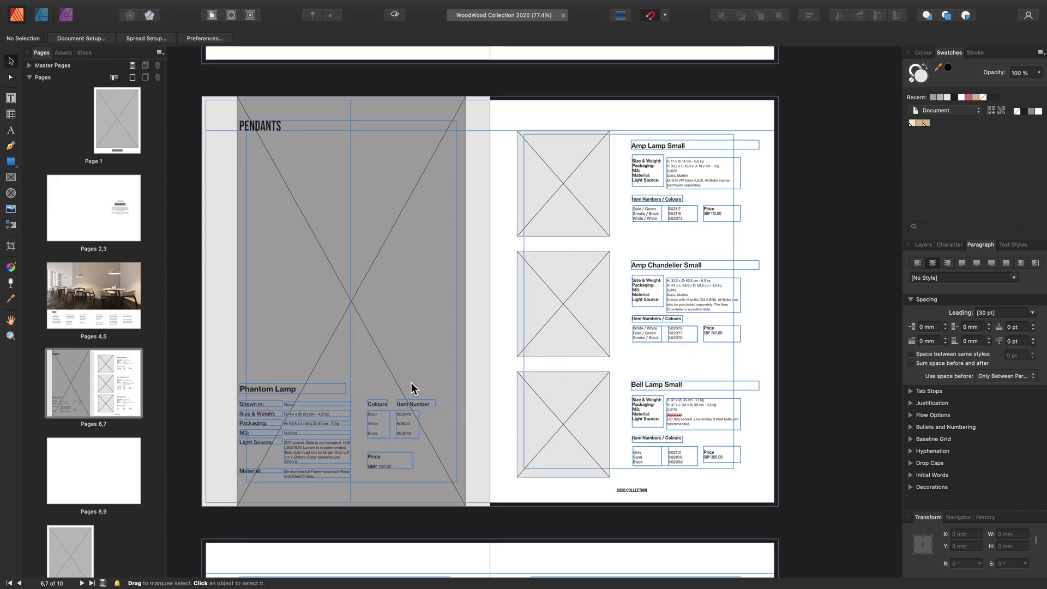
left_click(391, 243)
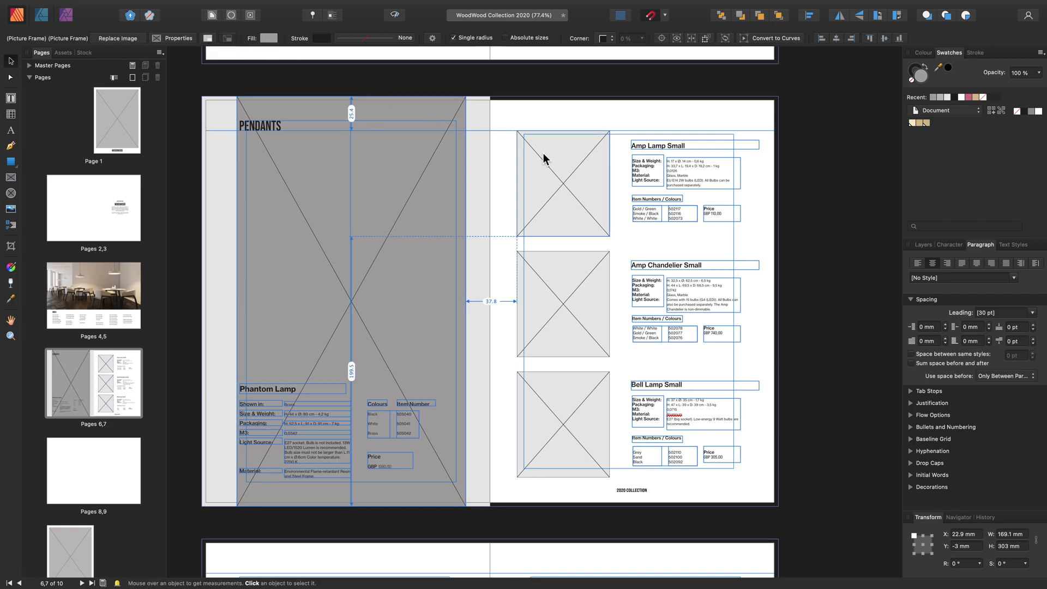
left_click(565, 257)
left_click(421, 297)
left_click(597, 236, "shift")
left_click(567, 409, "shift")
left_click(567, 408, "shift")
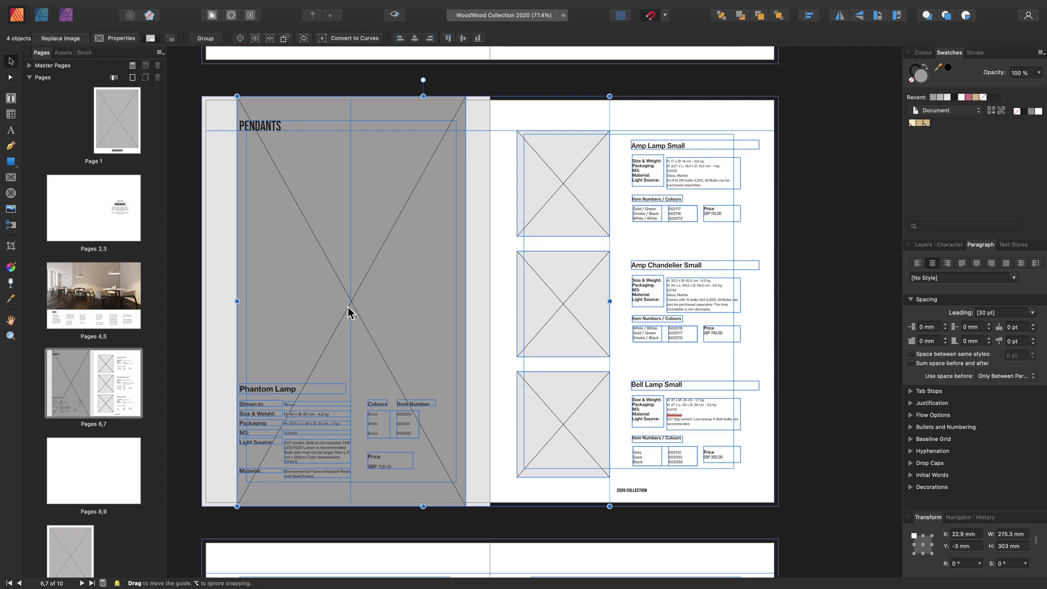
left_click(186, 247)
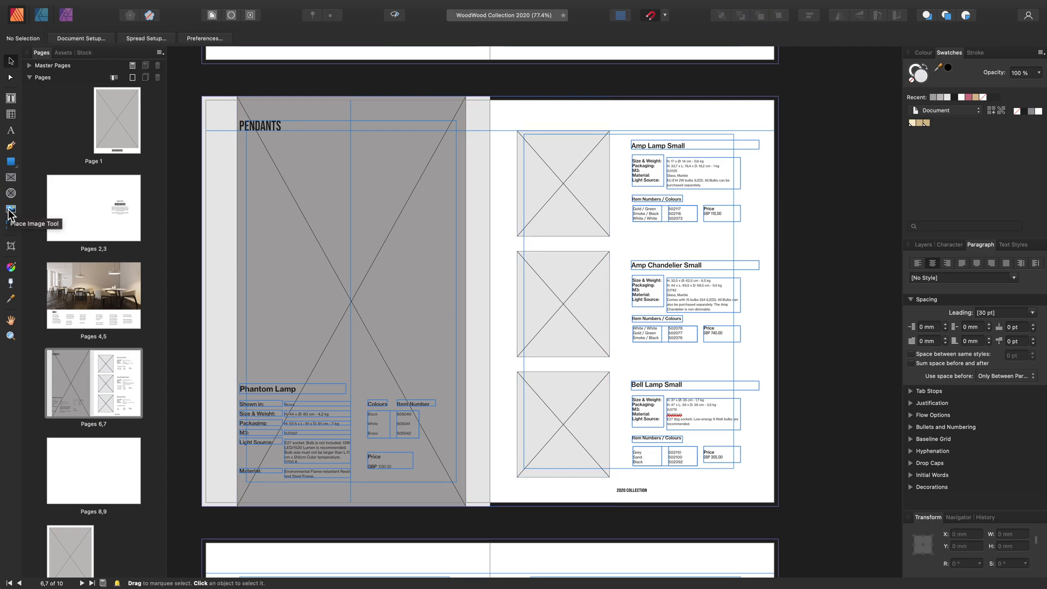
With the Place Image tool, load the Amp Chandelier, Amp Lamp and Bell Lamp JPEGs, Price list Design.pdf and Cut out_Phantom Light.afphoto
left_click(11, 213)
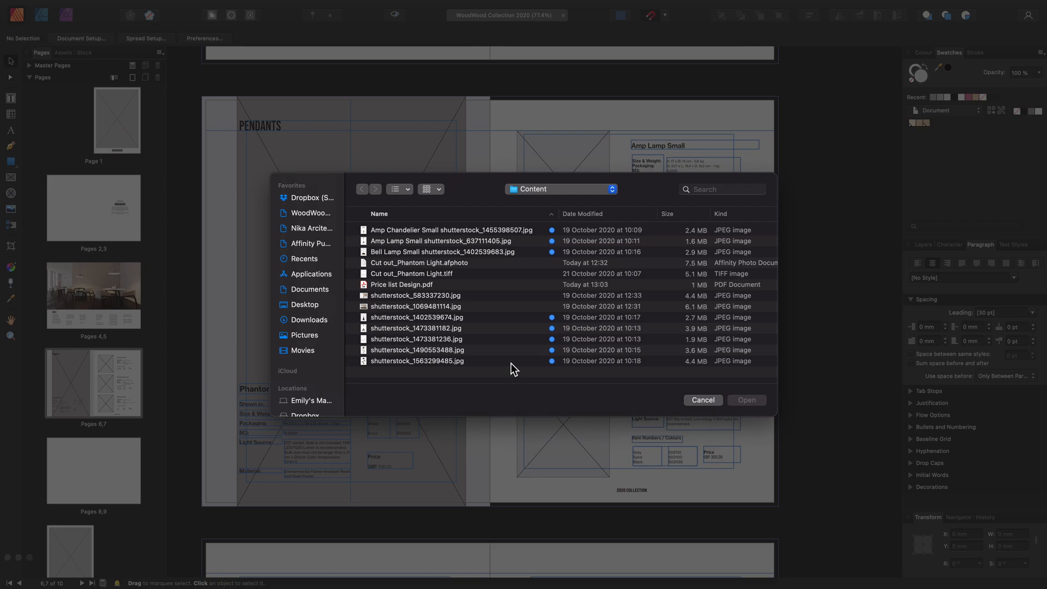
left_click_drag(506, 374, 367, 235)
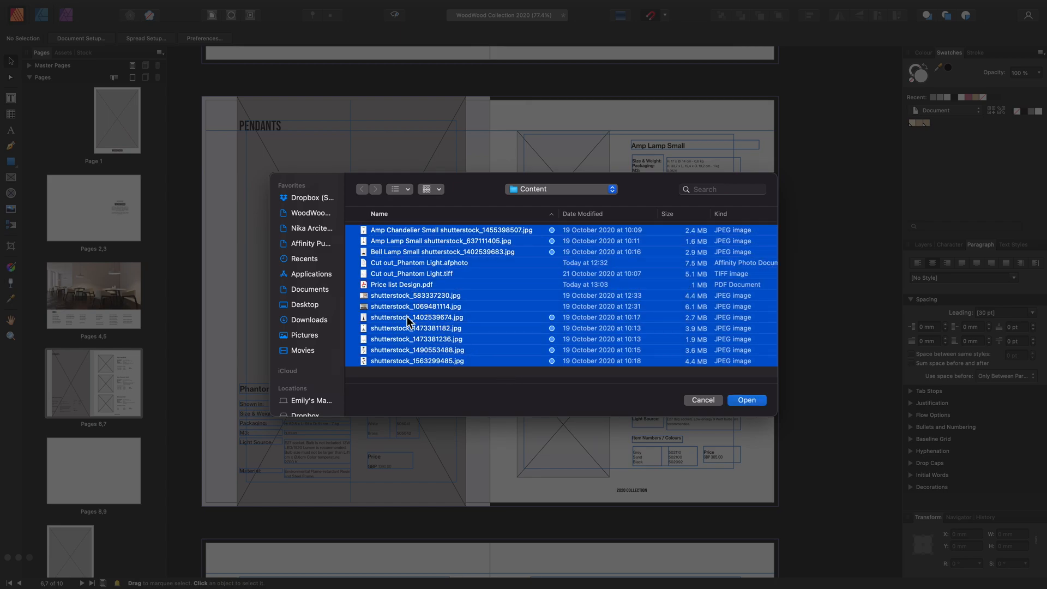
left_click(416, 372)
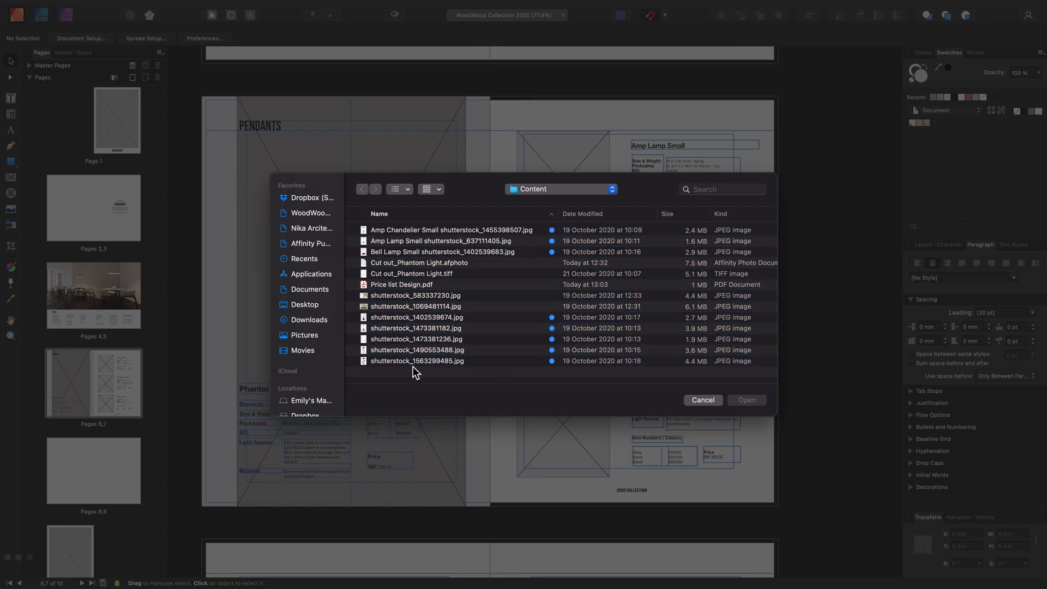
left_click(382, 231)
left_click(387, 241, "shift")
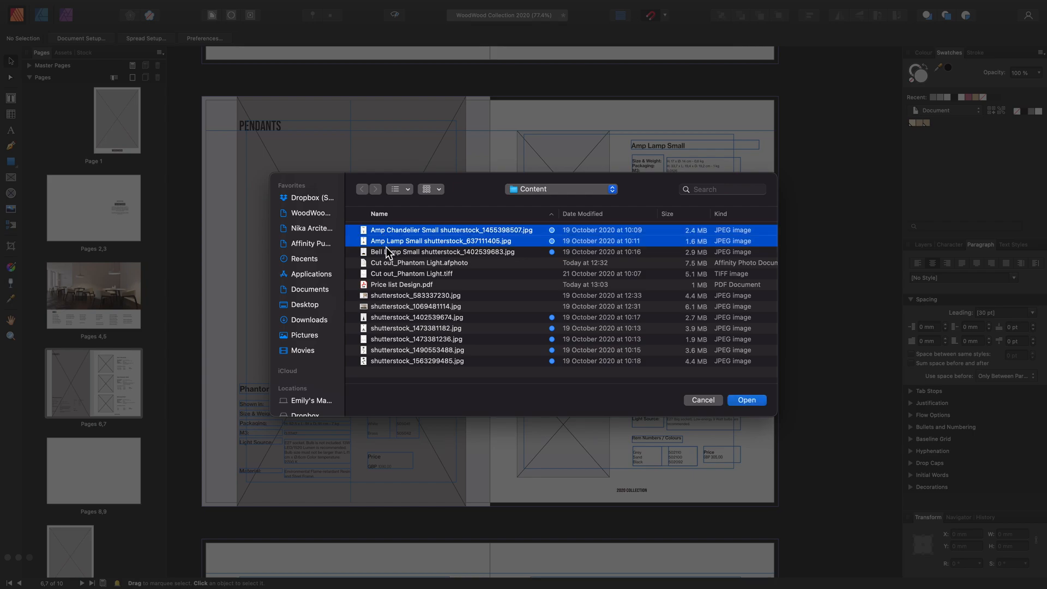
left_click(386, 250, "shift")
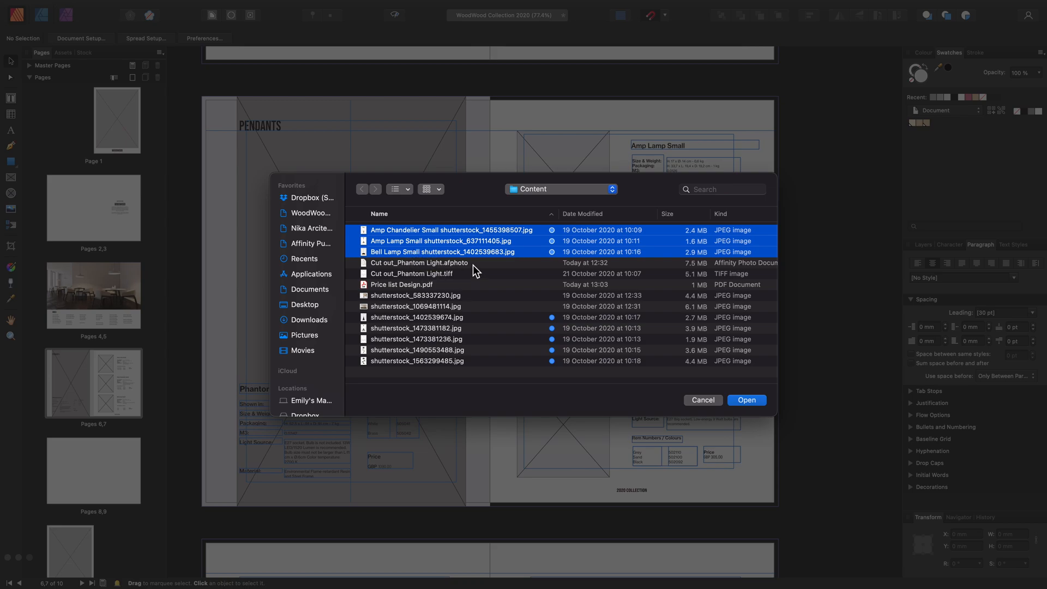
left_click(436, 285, "super")
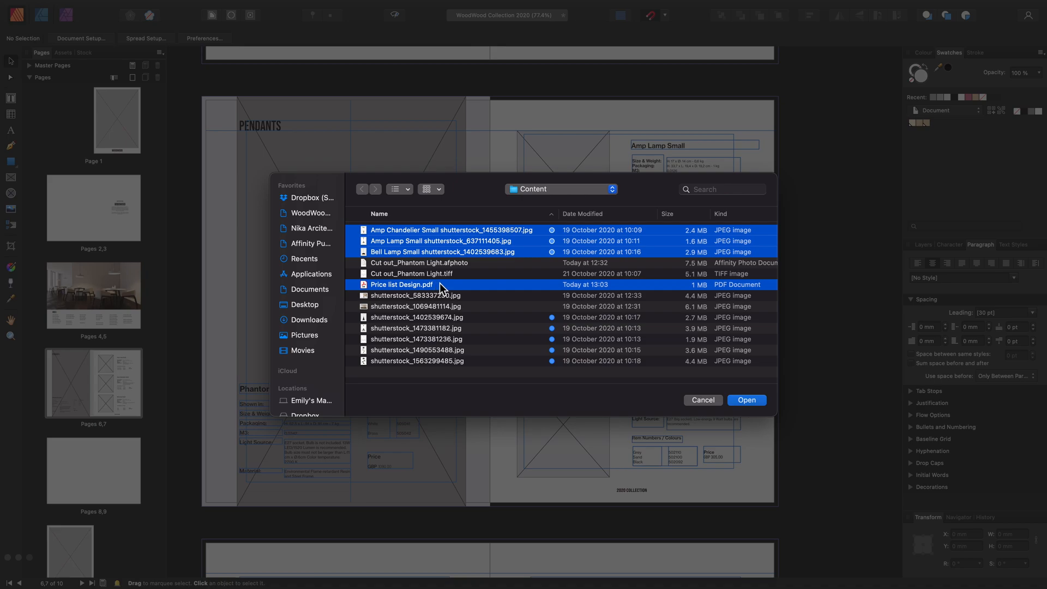
left_click(474, 264, "super")
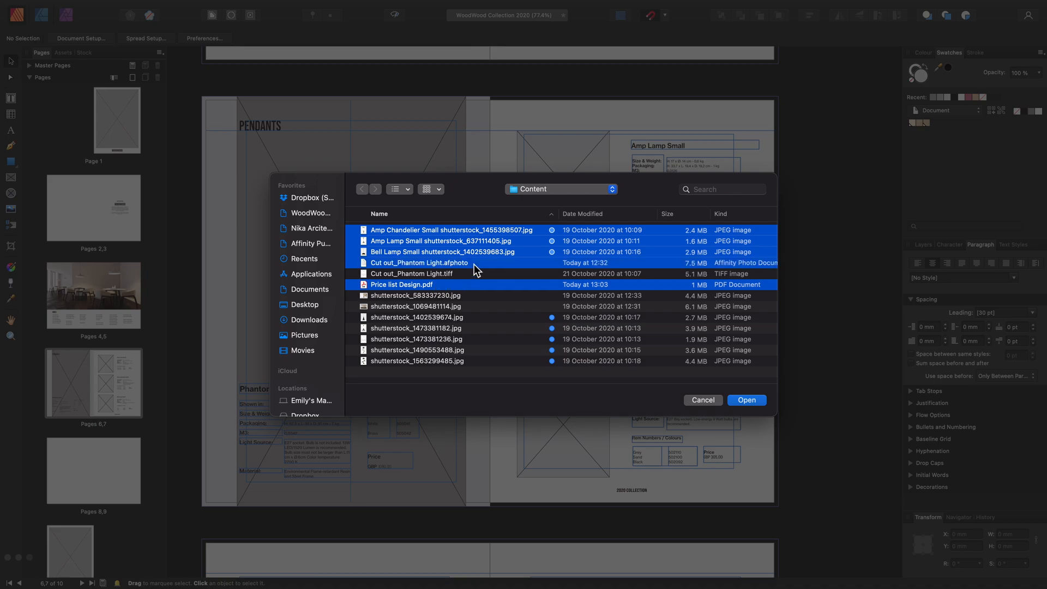
left_click(752, 403)
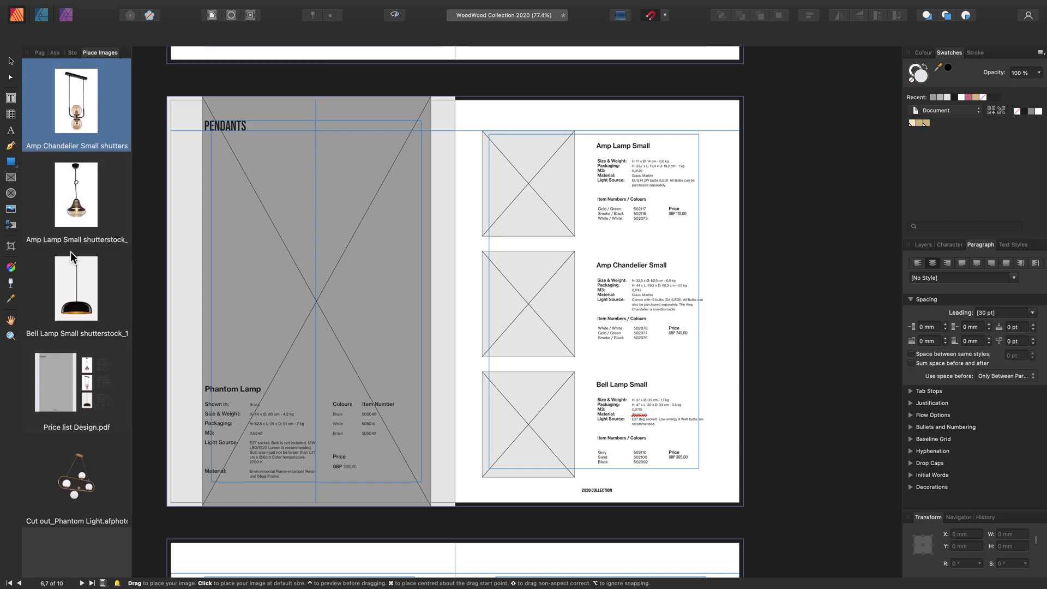
Place the Amp Lamp Small image into the top picture frame beside the Amp Lamp Small text
left_click(76, 215)
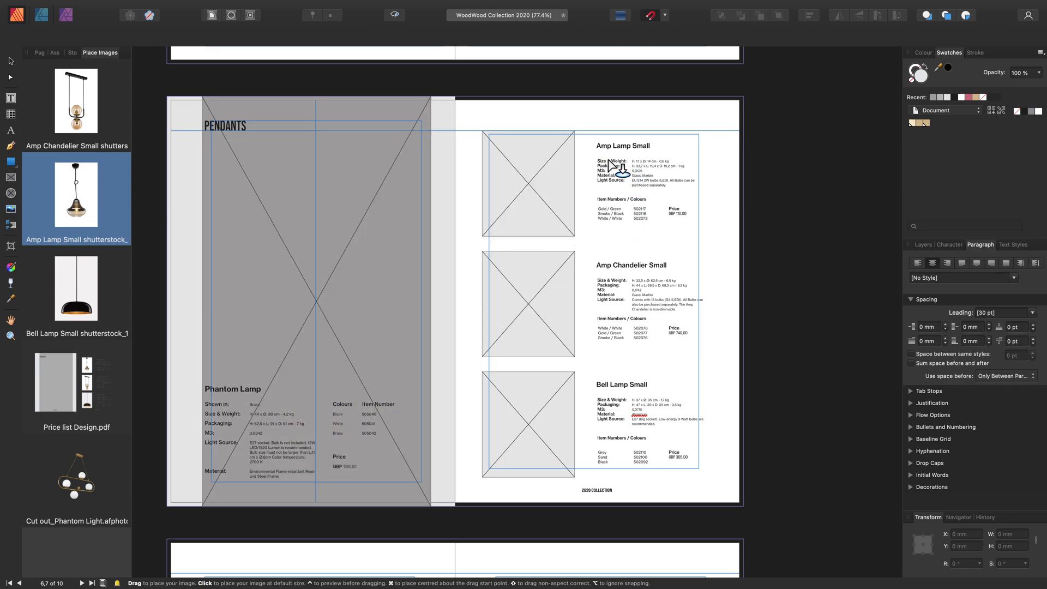
left_click(488, 231)
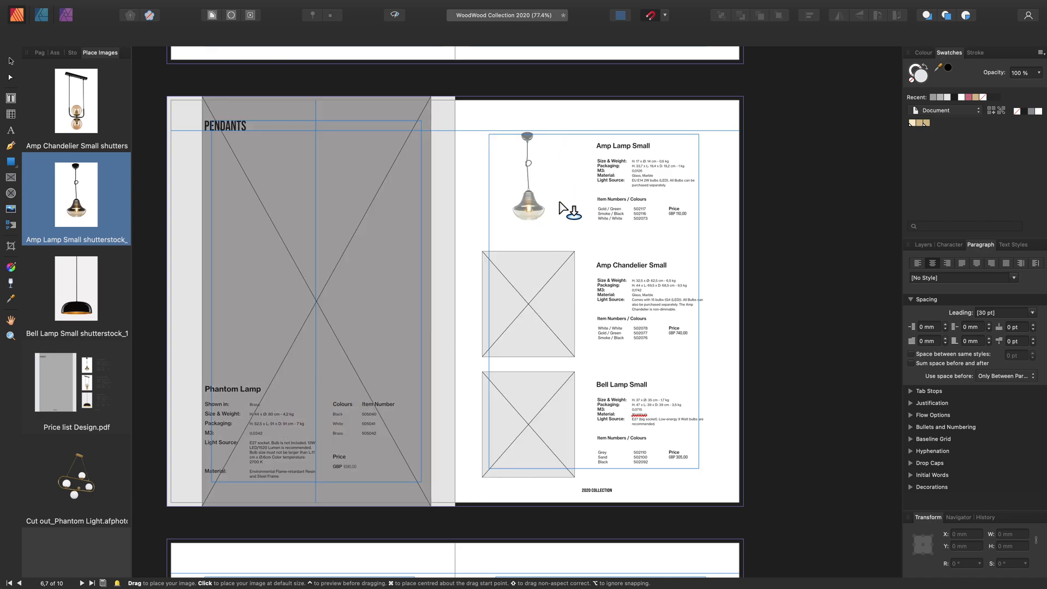
left_click(550, 217)
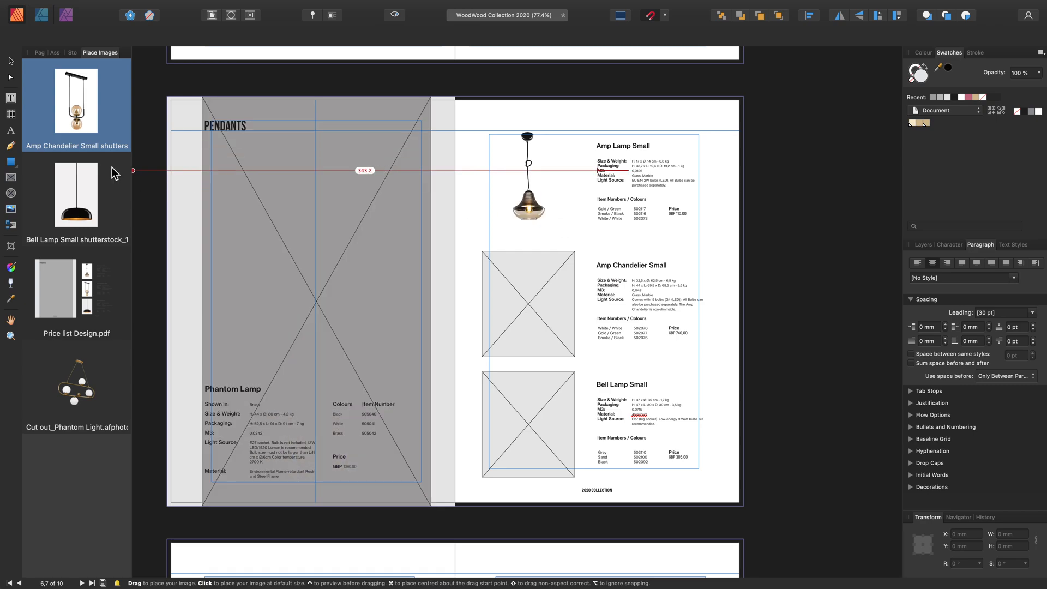
Place the Bell Lamp Small image into the bottom frame and the Amp Chandelier Small image into the middle frame
left_click(104, 205)
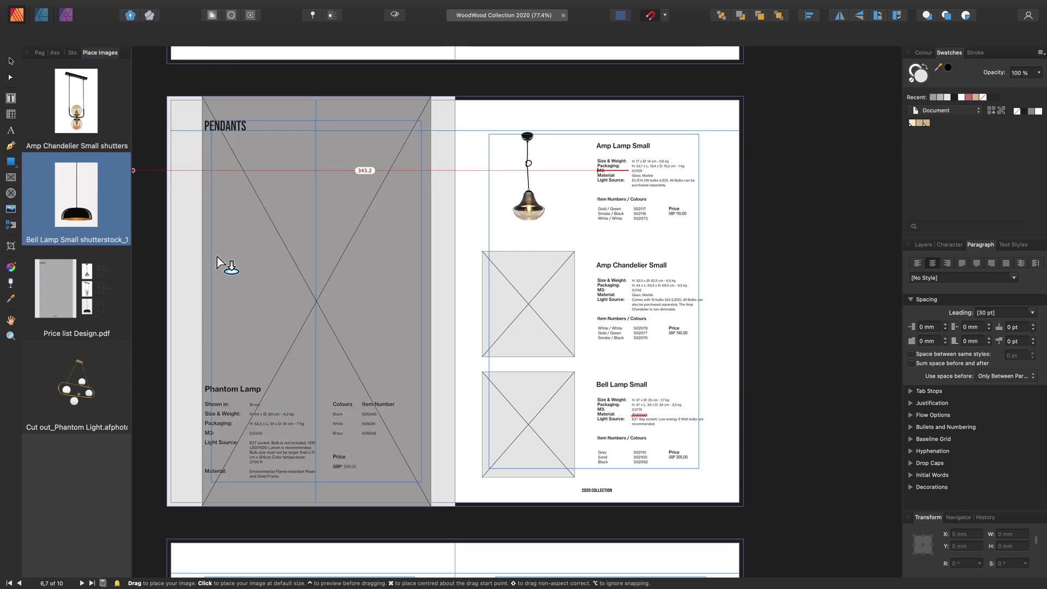
left_click(500, 431)
left_click(497, 289)
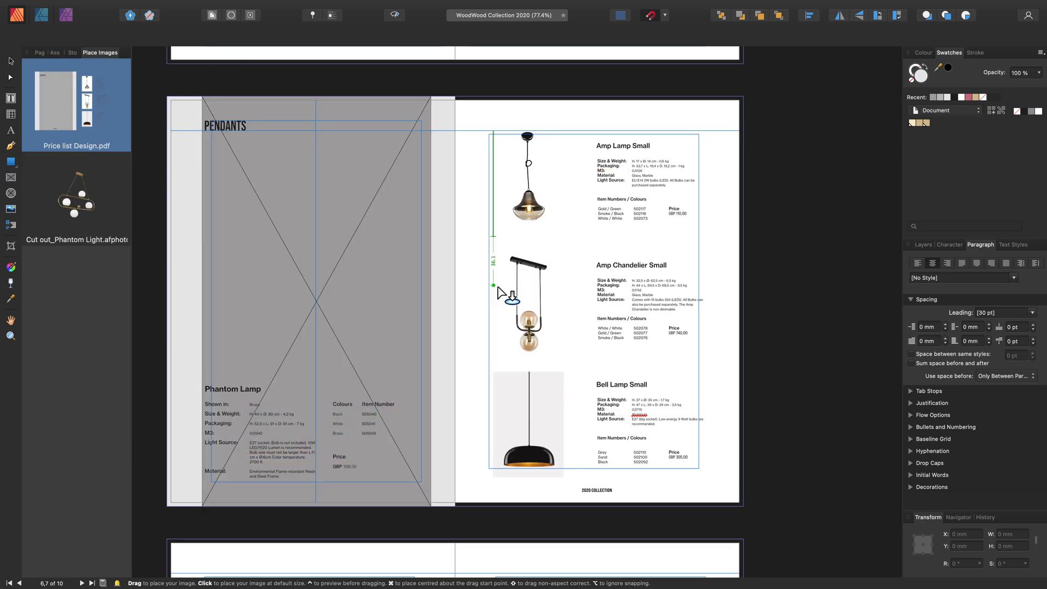
Set the Amp Chandelier picture frame's scaling property to Scale to Min Fit
left_click(12, 63)
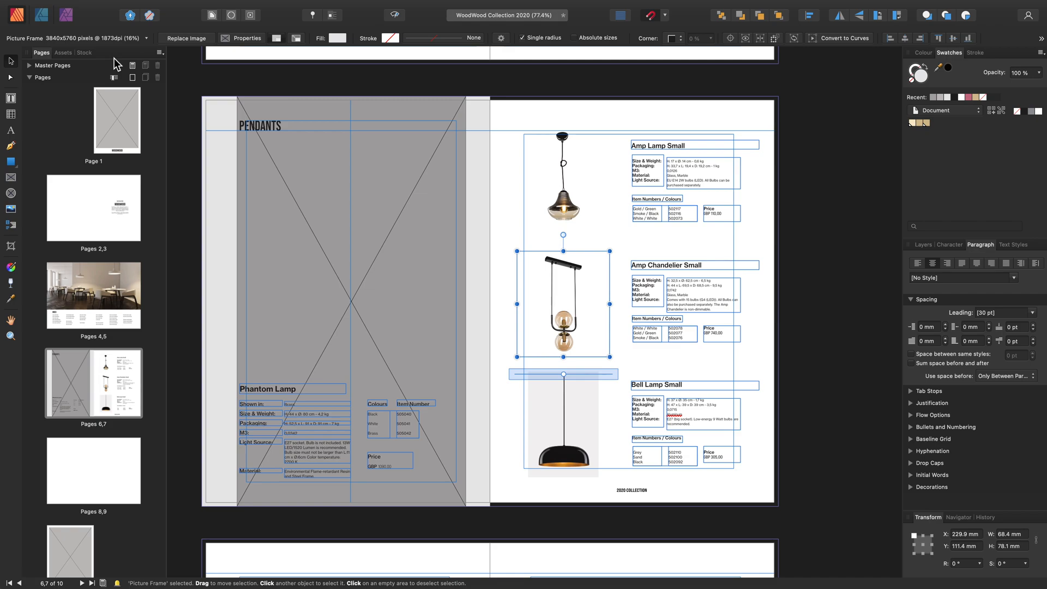
scroll(509, 237, "right", 2)
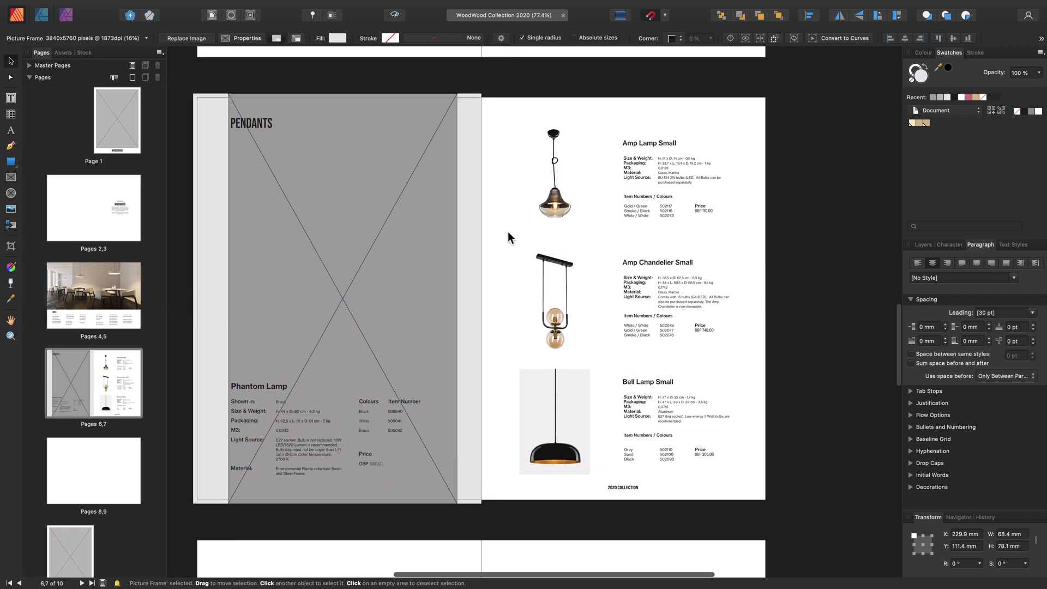
left_click(249, 40)
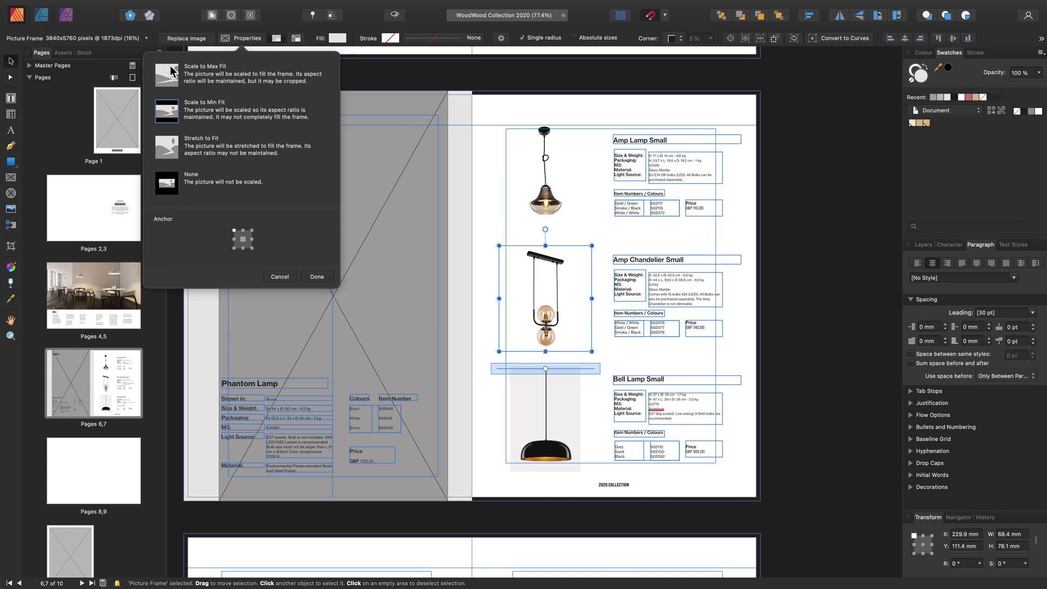
left_click(167, 83)
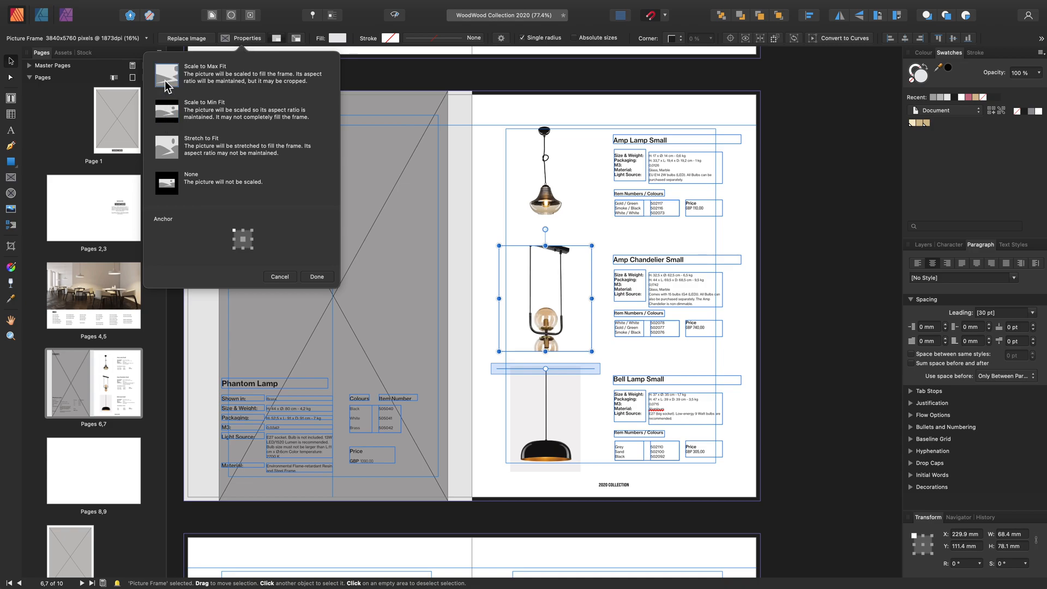
left_click(171, 147)
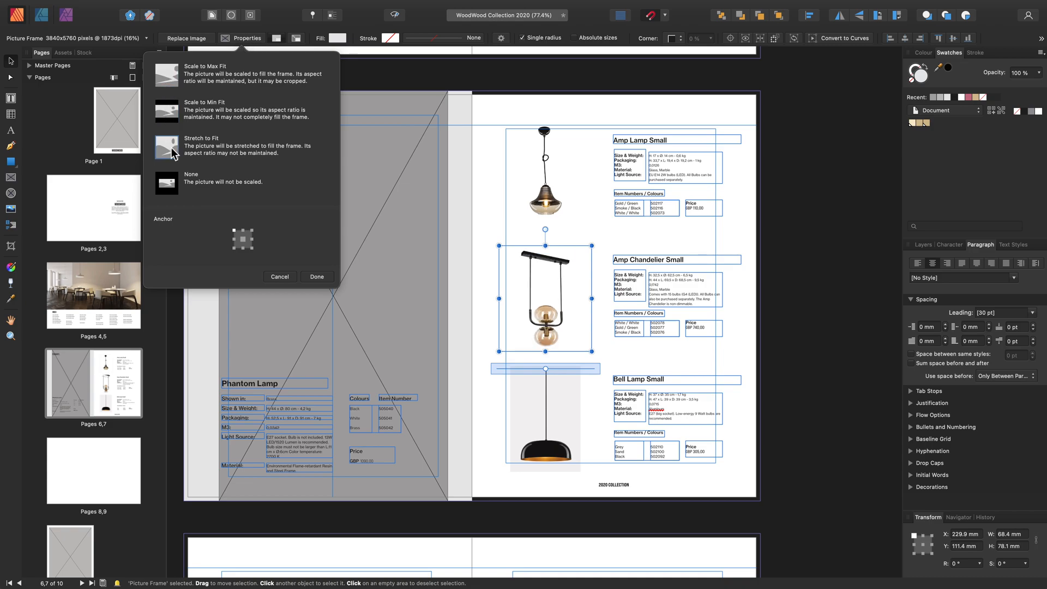
left_click(172, 121)
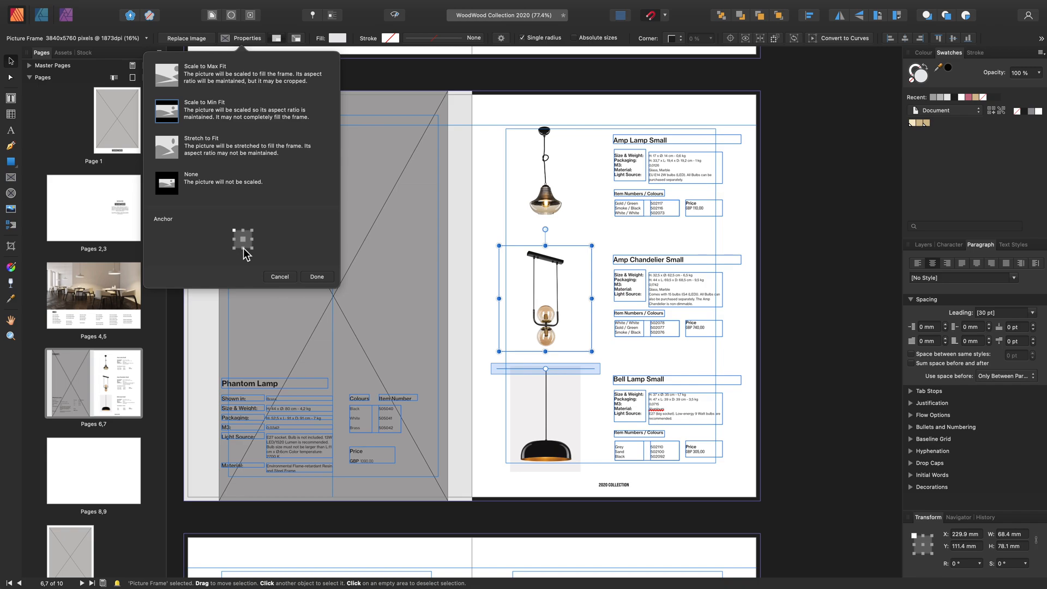
left_click(168, 187)
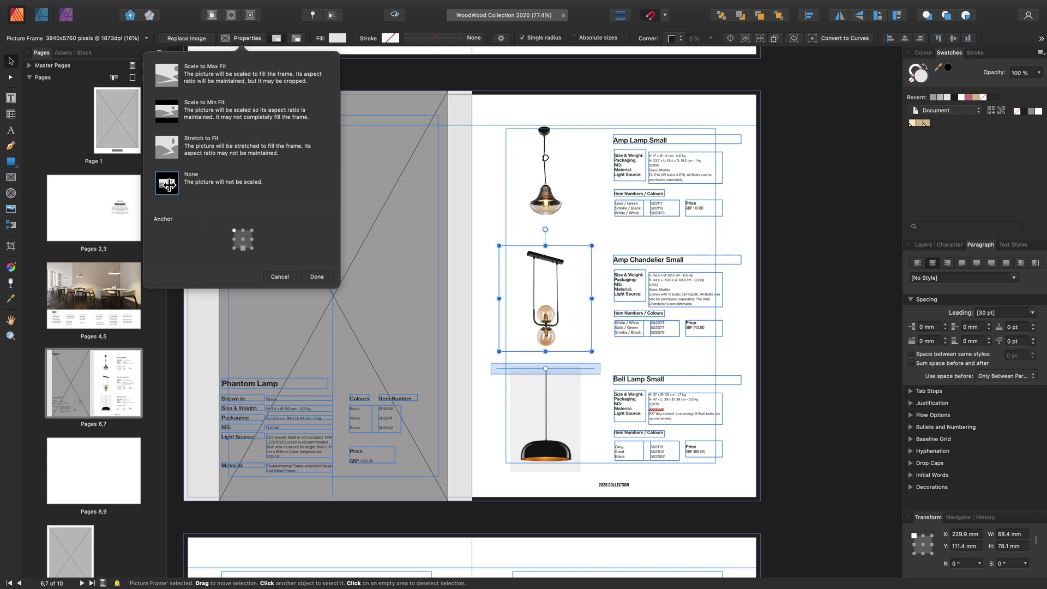
left_click(255, 246)
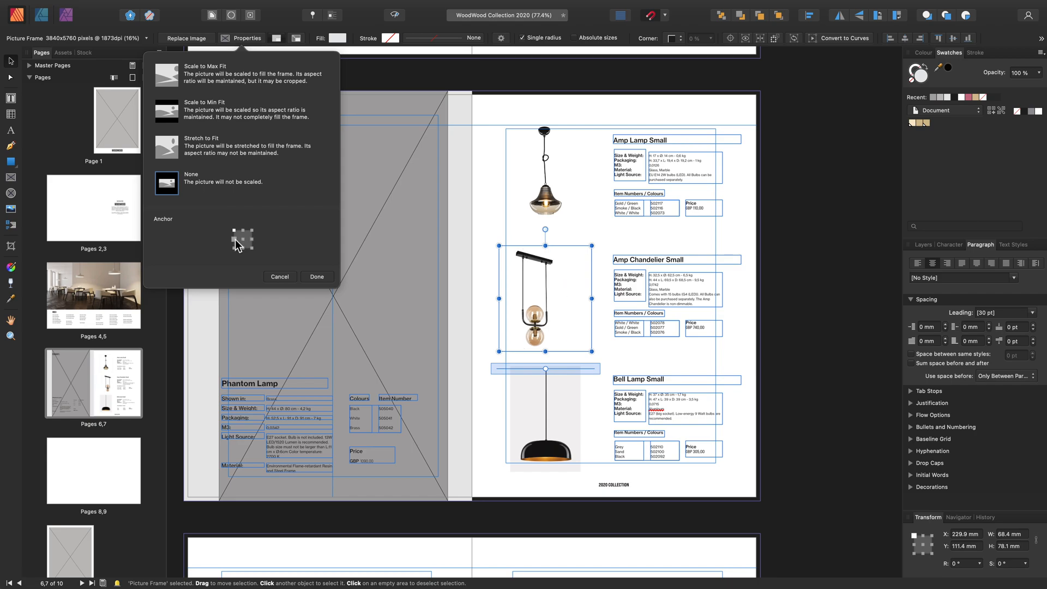
left_click(234, 240)
left_click(166, 112)
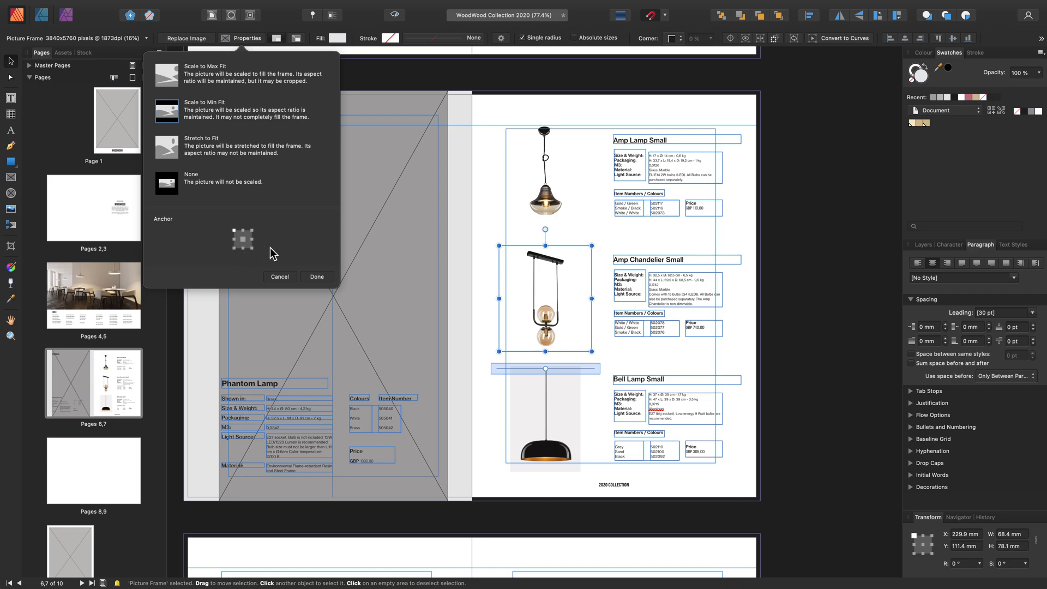
left_click(326, 280)
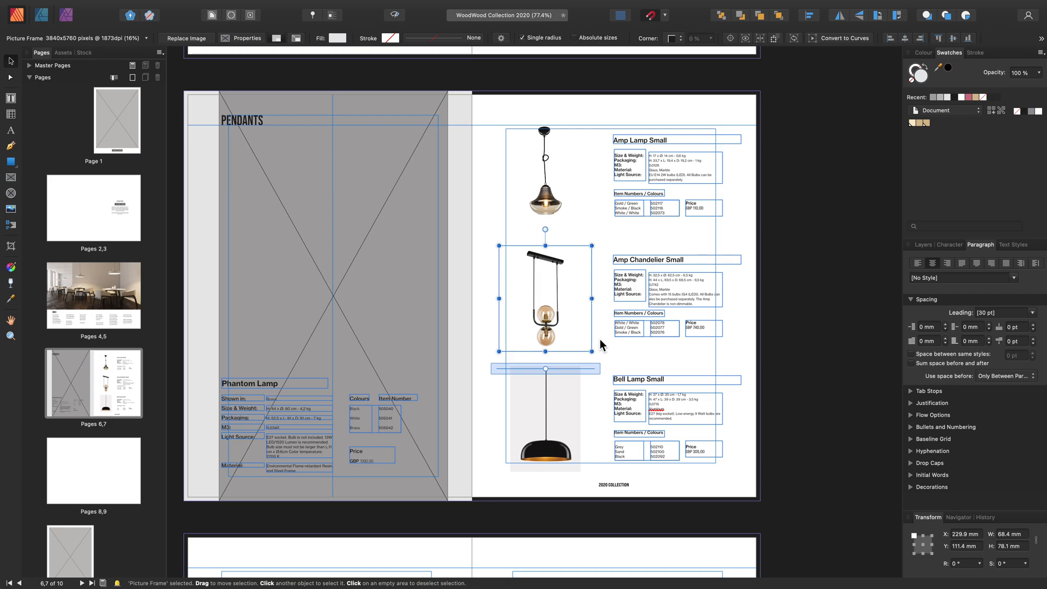
Place Price list Design.pdf stretched across the whole pages 8–9 spread
scroll(600, 340, "down", 10)
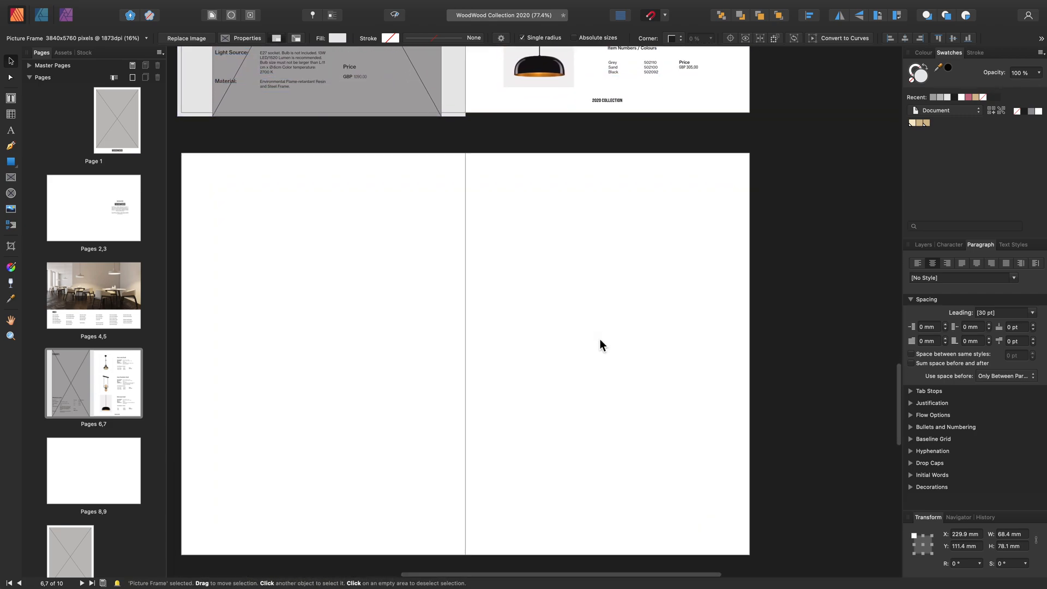
left_click(600, 339)
key("super+0")
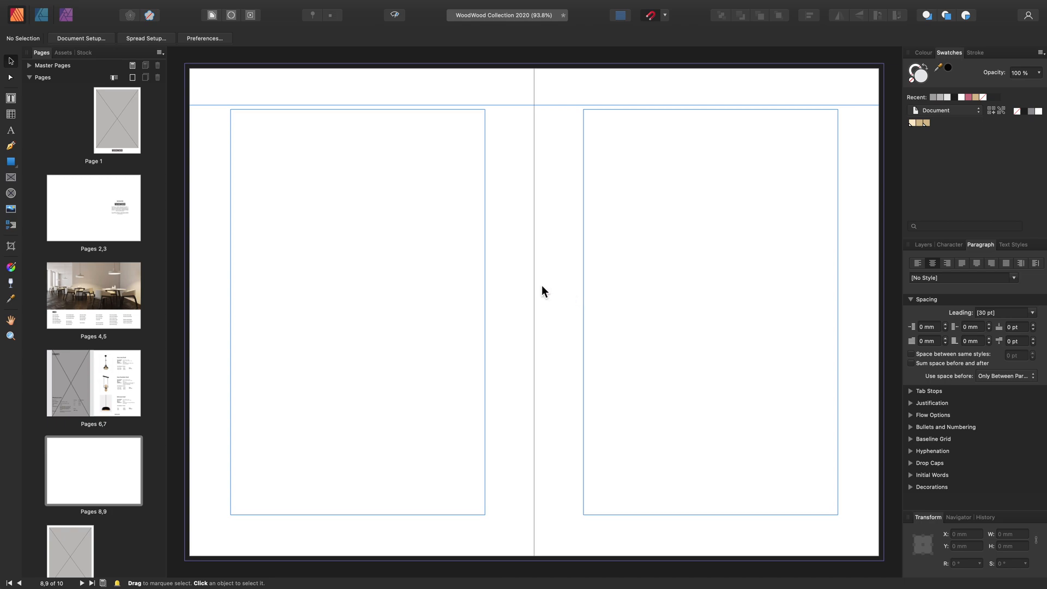
left_click(10, 209)
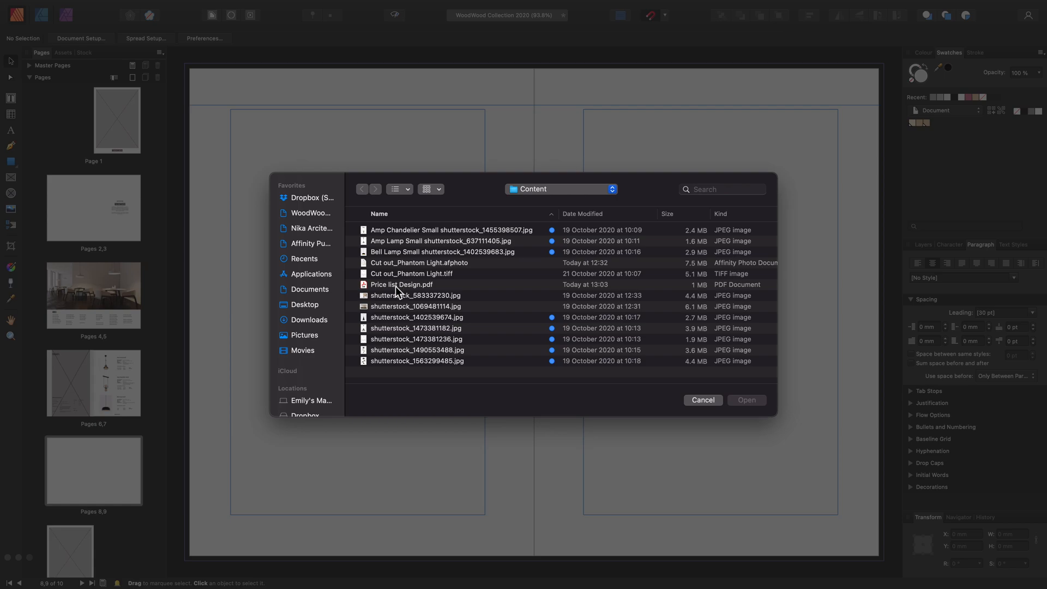
left_click(436, 286)
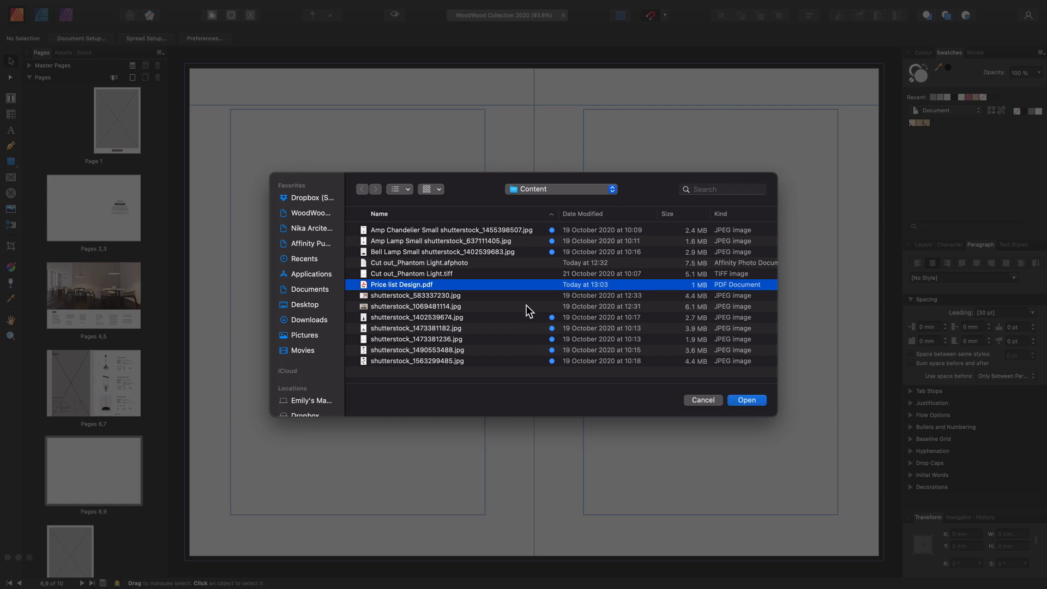
left_click(737, 400)
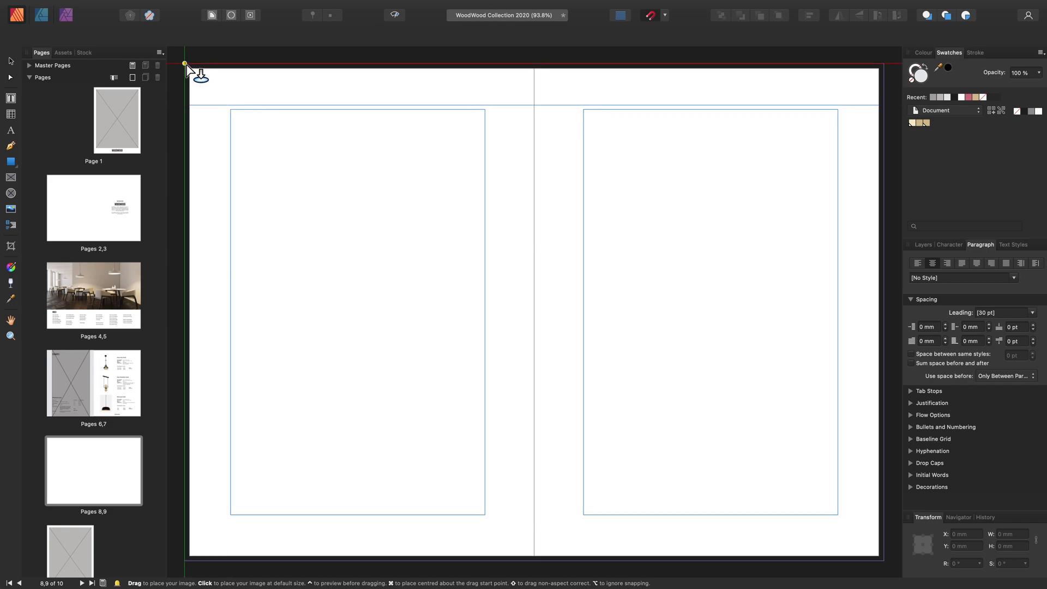
left_click_drag(186, 64, 883, 536)
left_click_drag(885, 535, 885, 534)
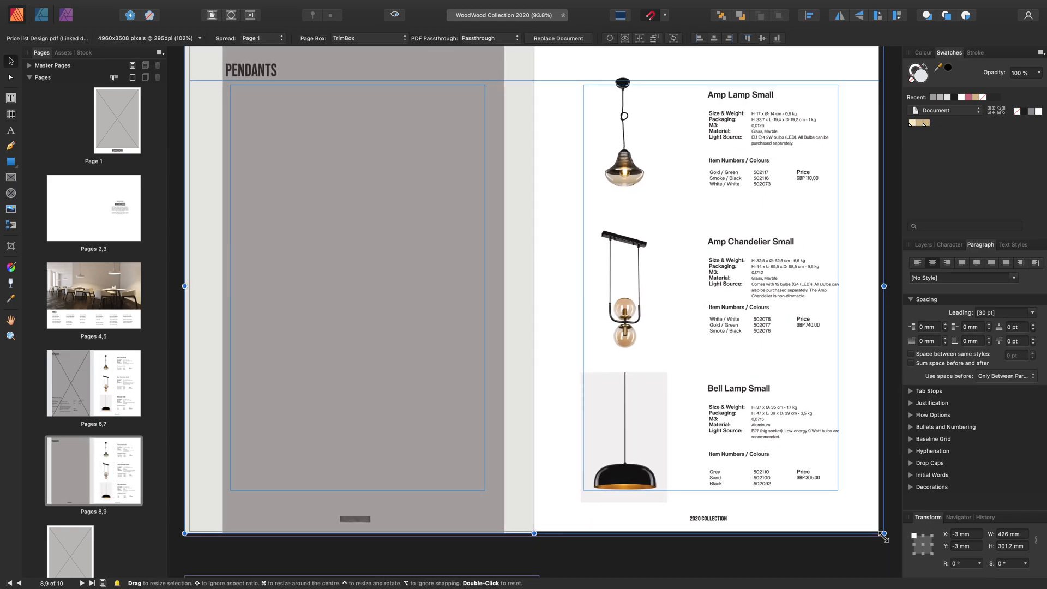
Undo the stretched PDF placement and place Price list Design.pdf at its default size at the spread's top-left corner
key("super+z")
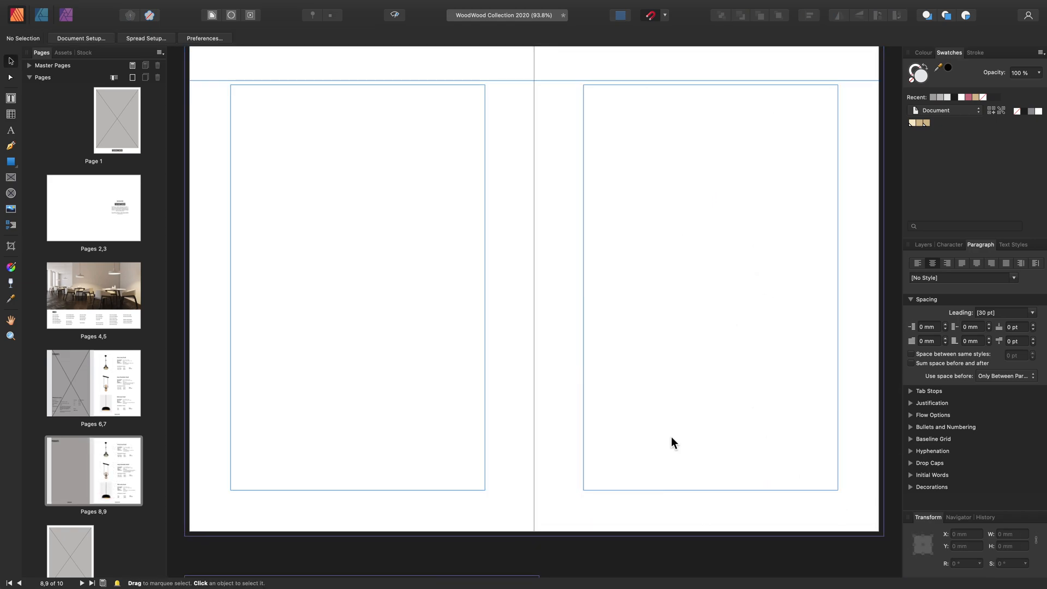
left_click(11, 211)
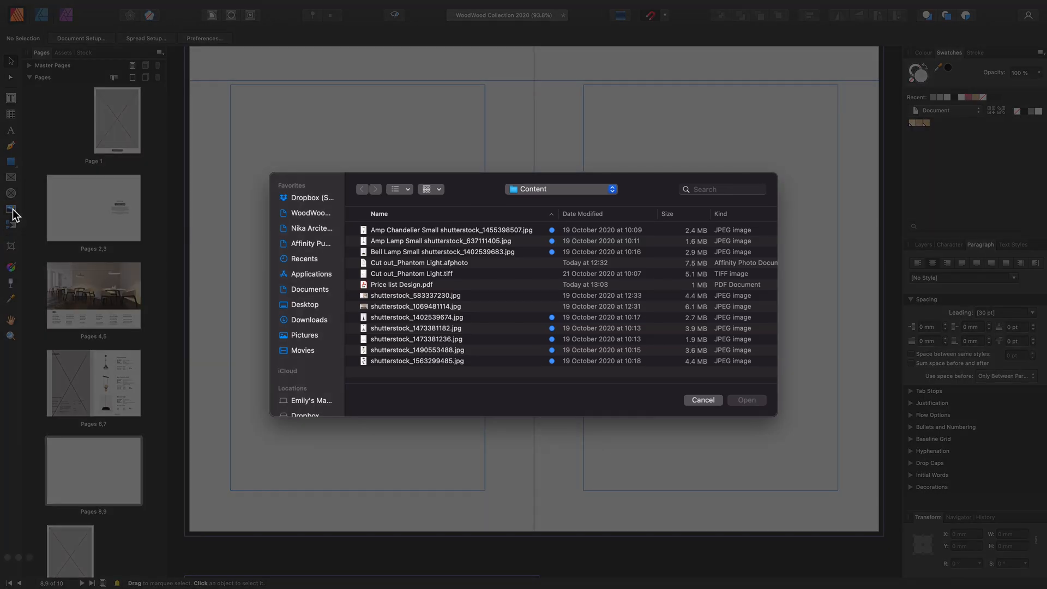
left_click(445, 284)
left_click(746, 401)
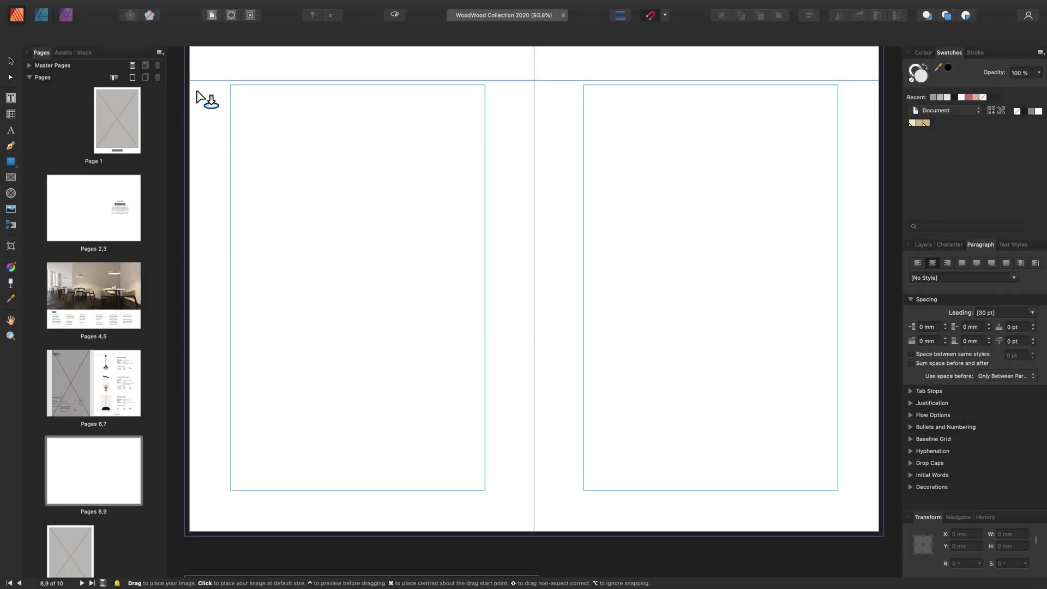
scroll(197, 93, "up", 1)
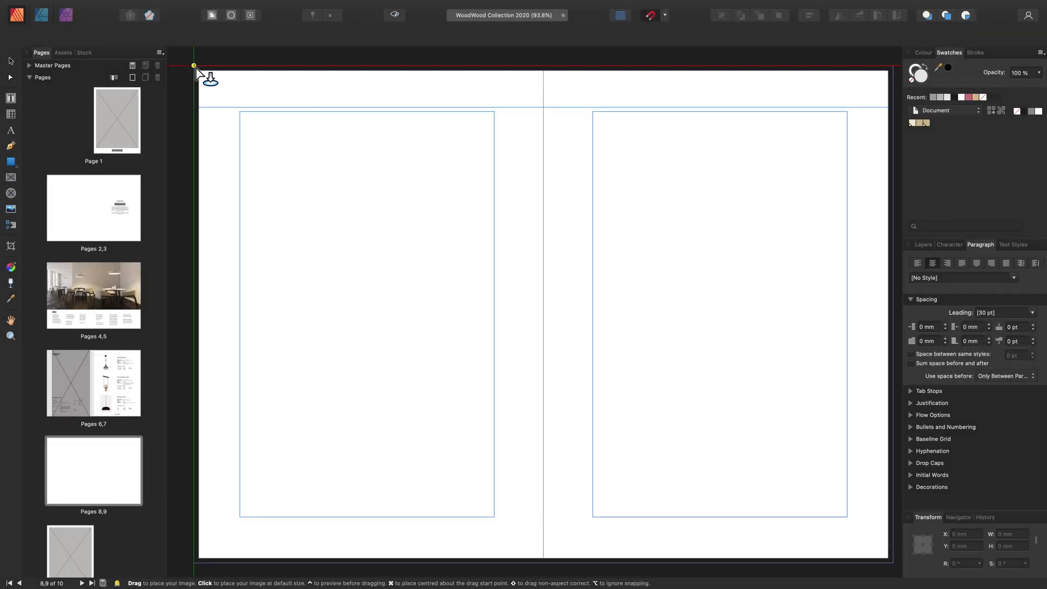
left_click(195, 66)
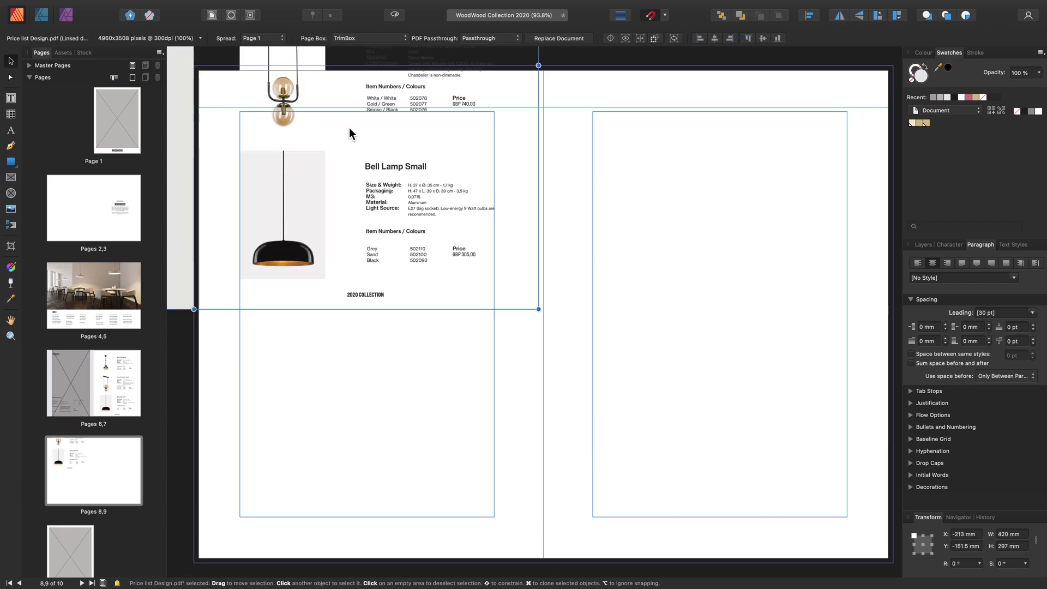
Move the placed price list PDF so it exactly covers the pages 8–9 spread
left_click_drag(372, 116, 723, 364)
scroll(722, 364, "down", 3)
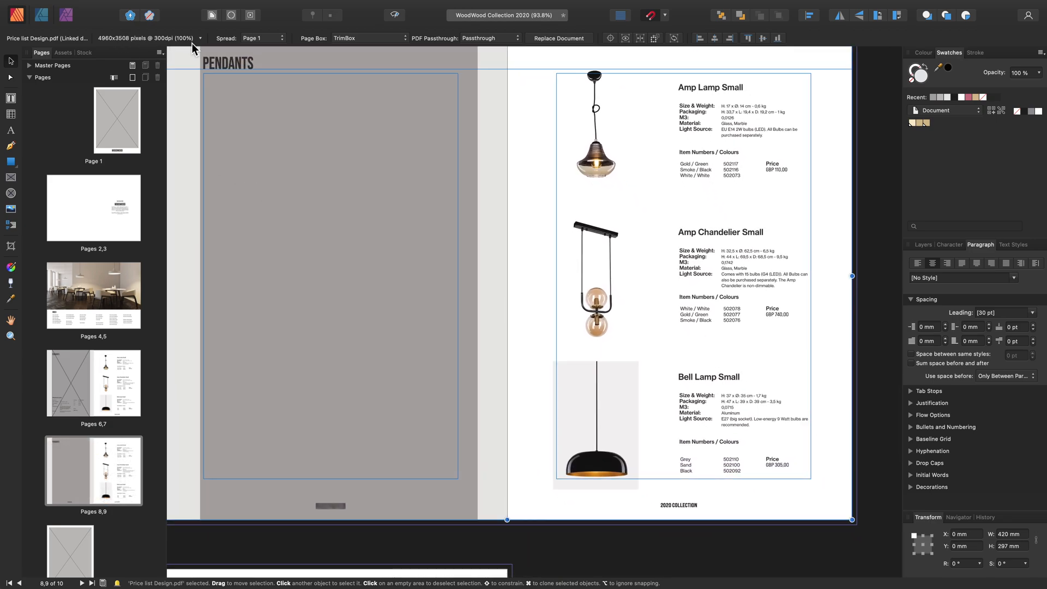
scroll(314, 174, "up", 2)
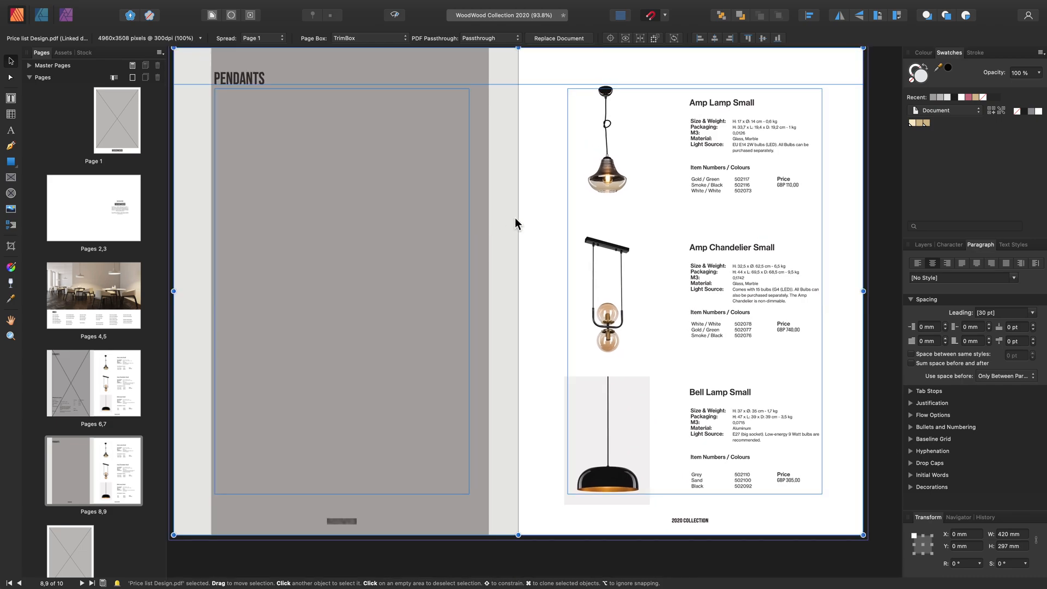
scroll(520, 191, "down", 2)
scroll(519, 192, "right", 2)
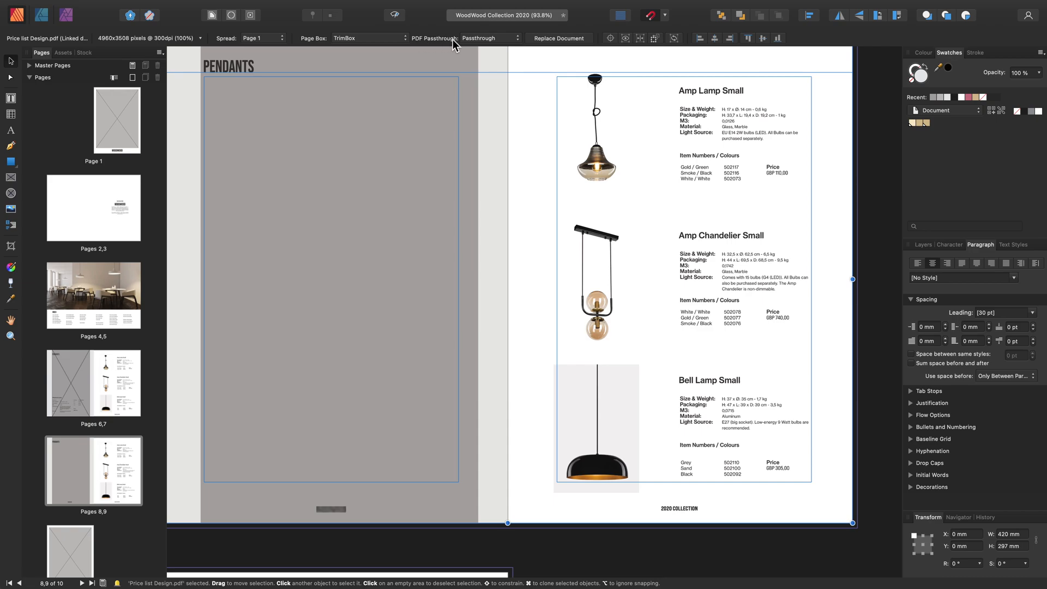
Switch the PDF's passthrough to Interpret and back to Passthrough, and show page 2 of the price list PDF
left_click(501, 38)
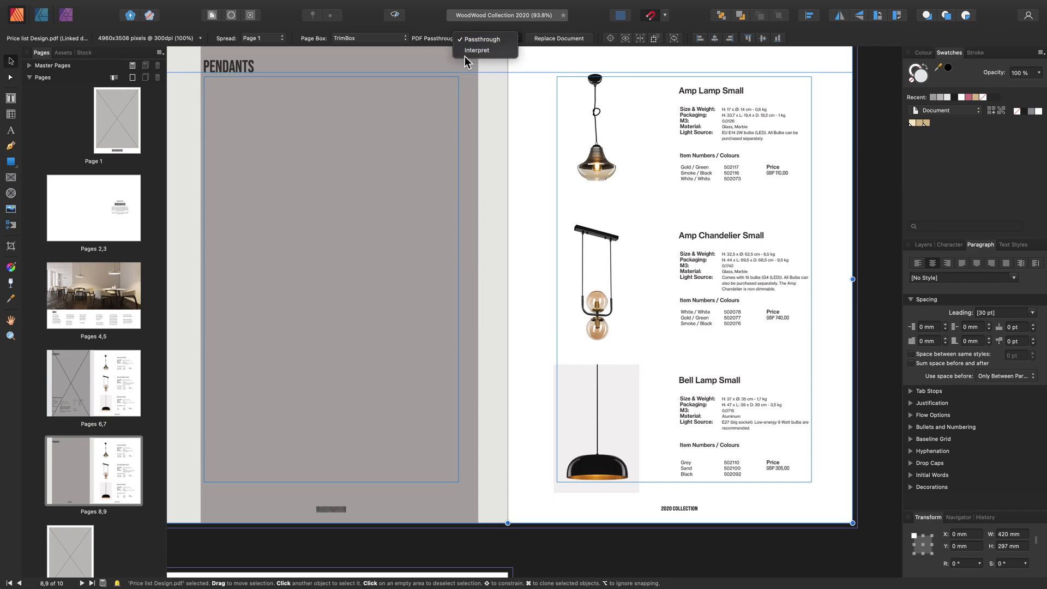
left_click(504, 54)
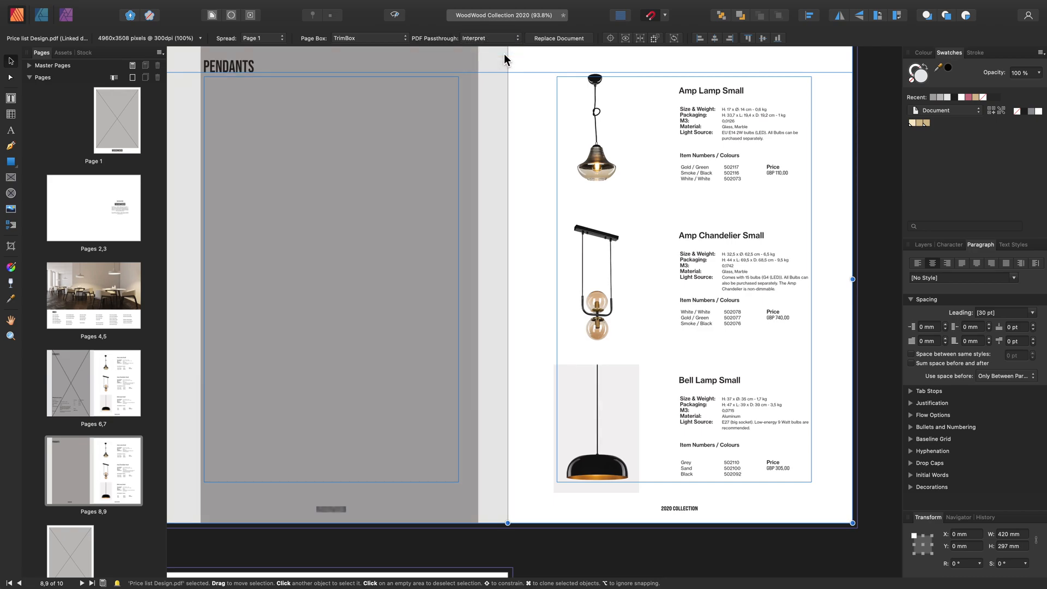
left_click(499, 38)
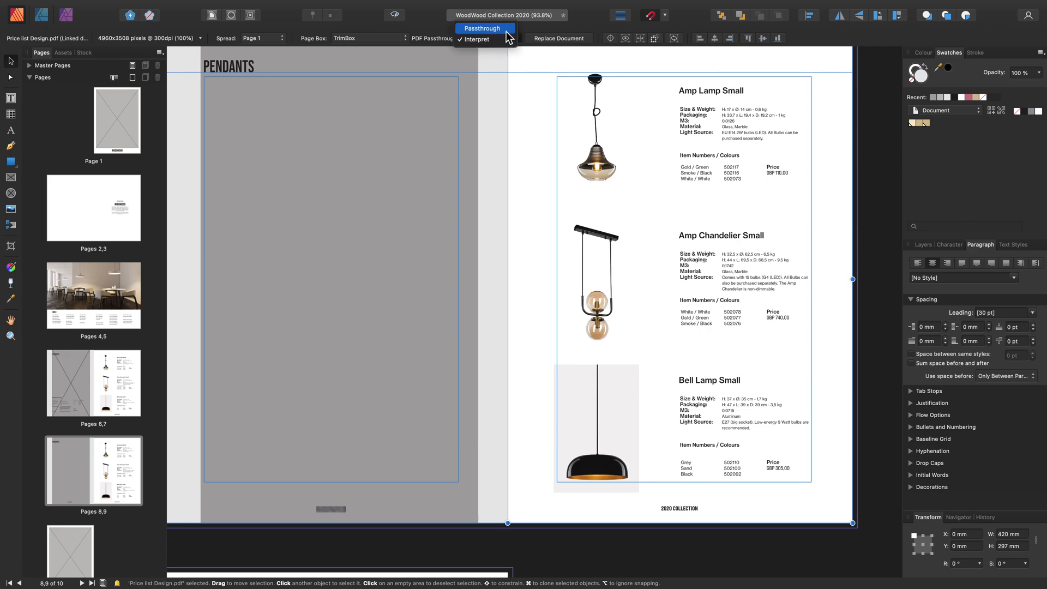
left_click(506, 32)
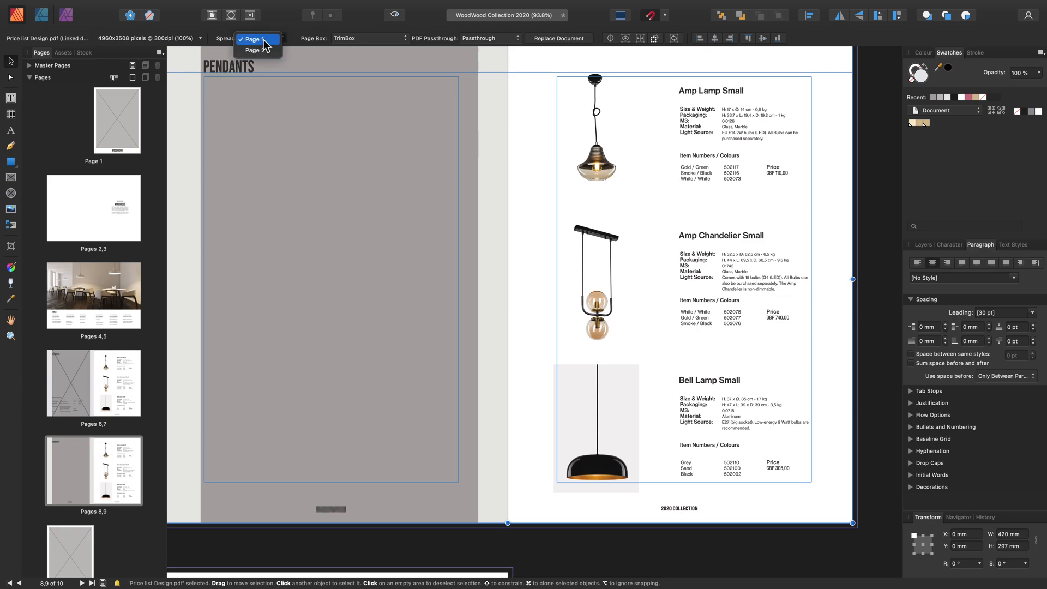
left_click(270, 51)
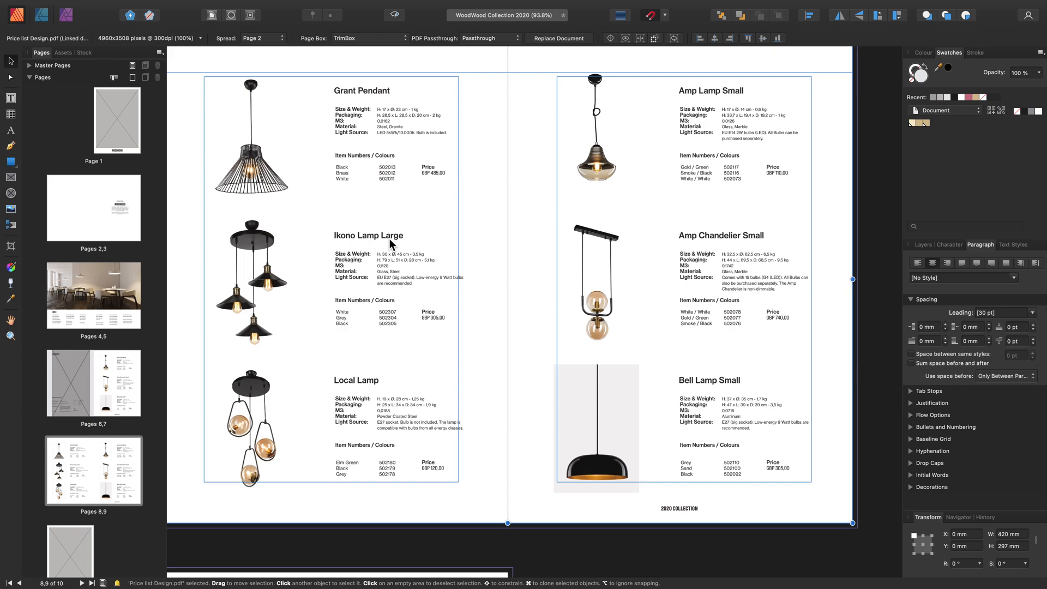
Place Cut out_Phantom Light.afphoto into the large picture frame on page 6
left_click(77, 411)
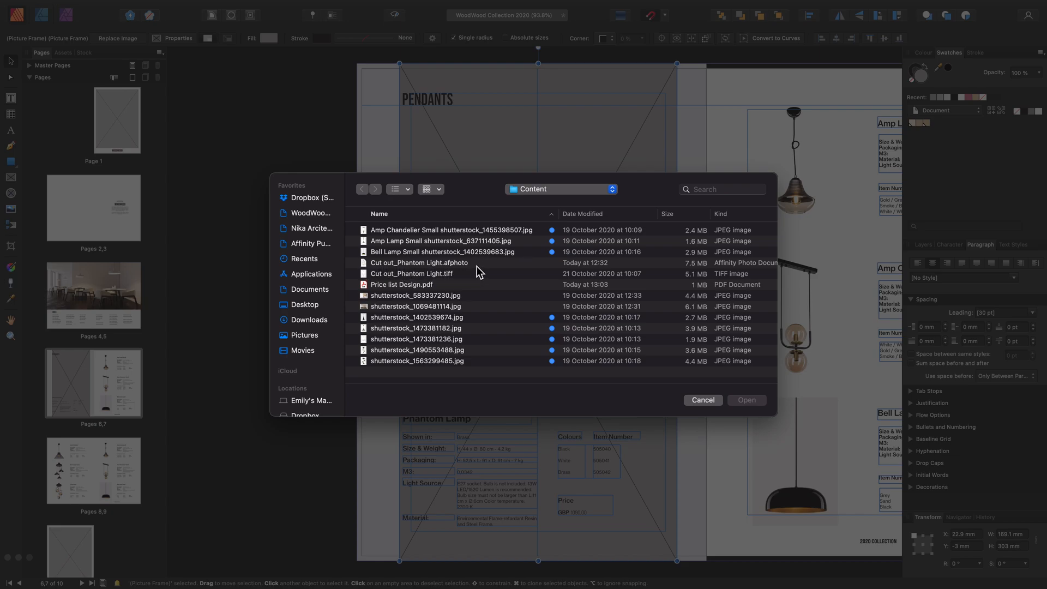
left_click(478, 264)
left_click(743, 401)
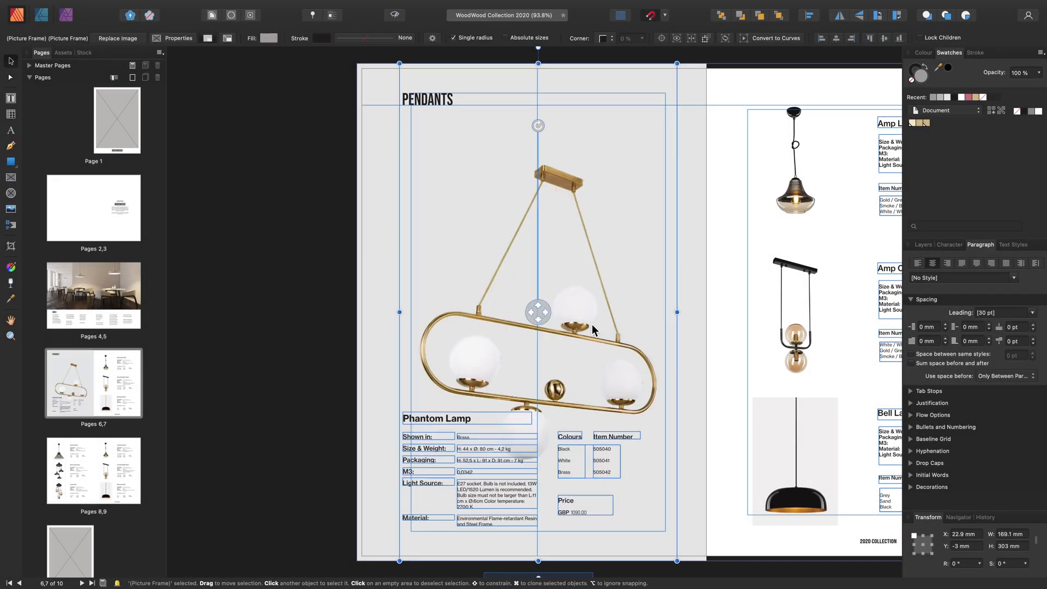
Scale and reposition the Phantom Light image inside its picture frame
scroll(592, 324, "down", 2)
scroll(591, 324, "right", 2)
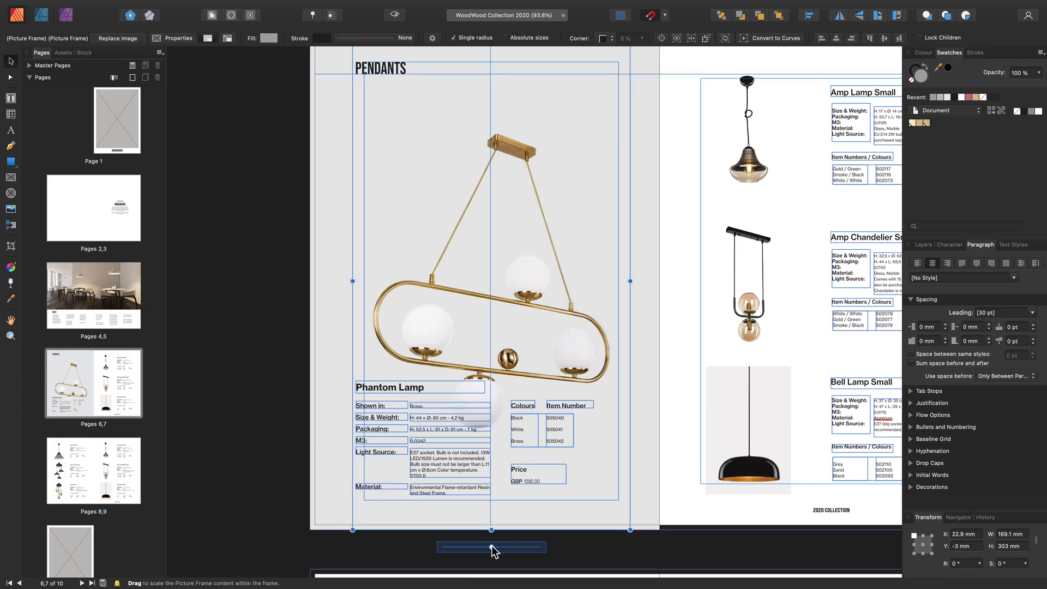
left_click_drag(492, 548, 501, 545)
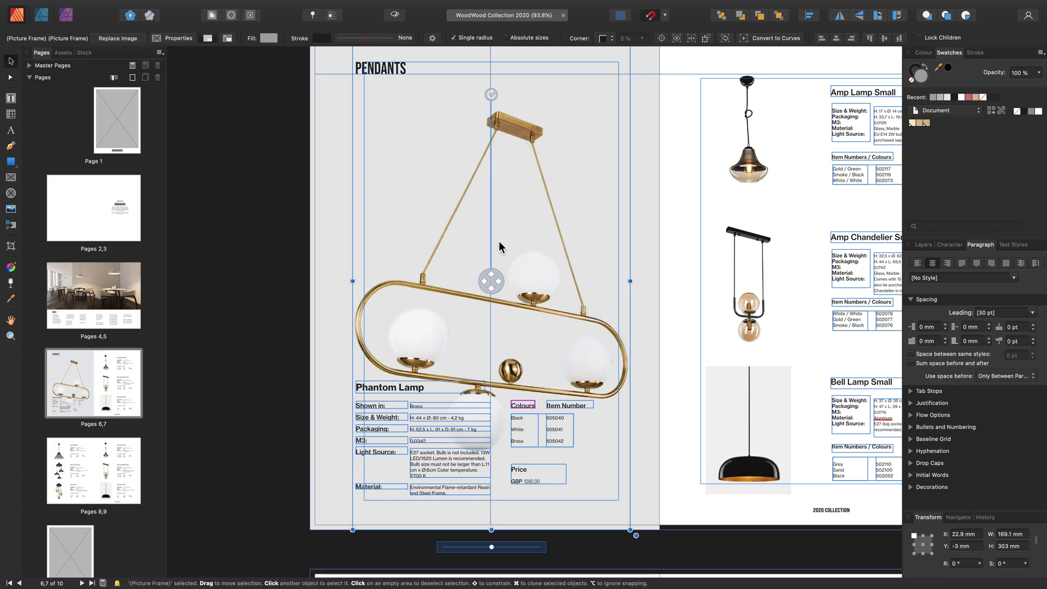
mouse_move(493, 96)
left_mouse_down()
mouse_move(563, 108)
mouse_move(606, 134)
mouse_move(647, 190)
mouse_move(596, 138)
mouse_move(534, 105)
mouse_move(487, 100)
left_mouse_up()
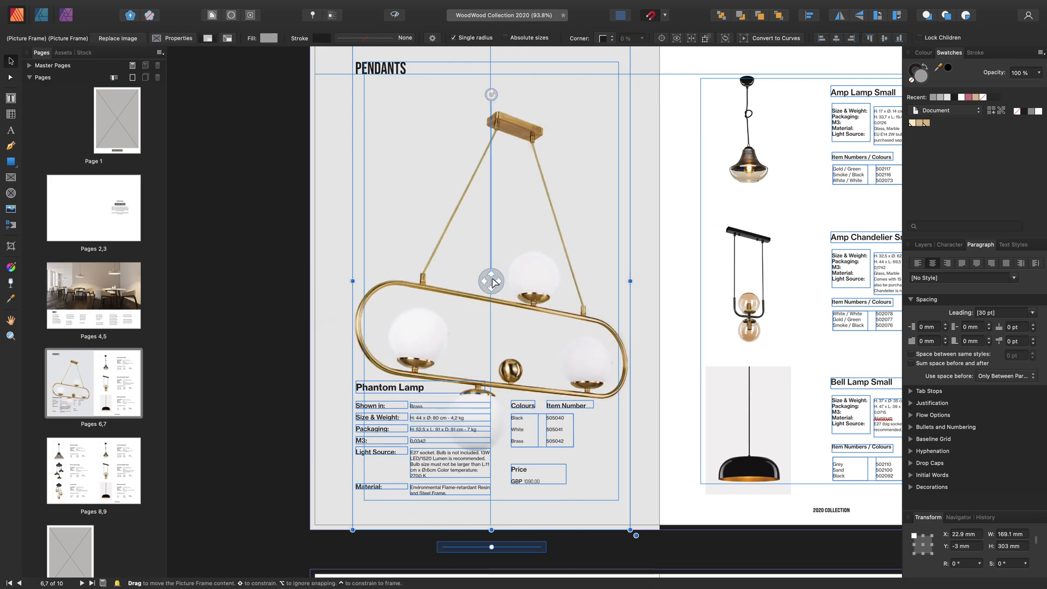
left_click_drag(492, 282, 484, 251)
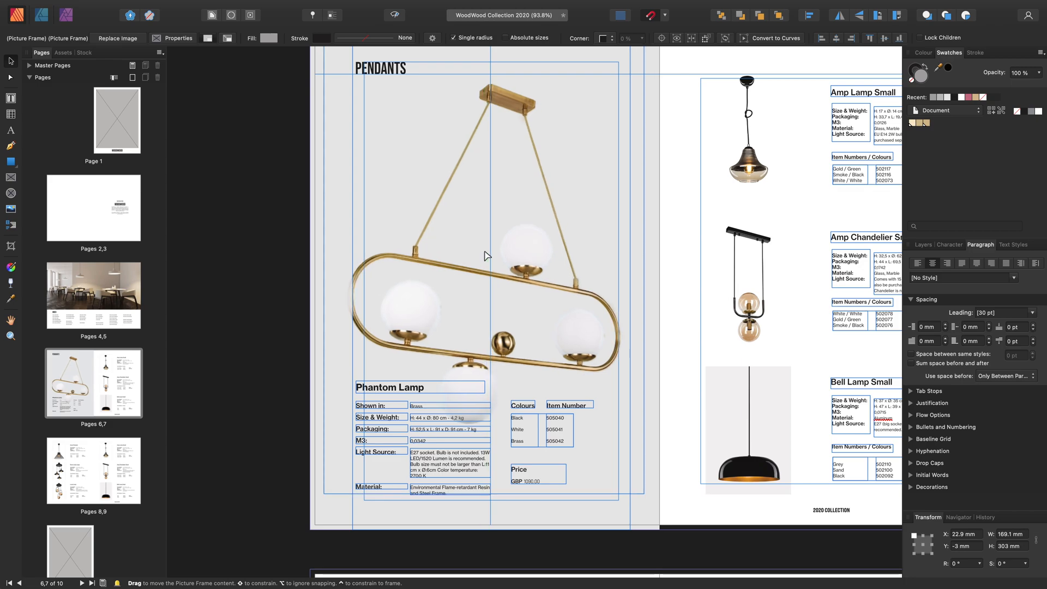
mouse_move(486, 252)
left_mouse_down()
mouse_move(493, 239)
mouse_move(468, 264)
mouse_move(490, 251)
mouse_move(473, 231)
mouse_move(491, 274)
mouse_move(499, 244)
mouse_move(492, 279)
mouse_move(512, 244)
mouse_move(479, 247)
mouse_move(482, 264)
mouse_move(486, 251)
left_mouse_up()
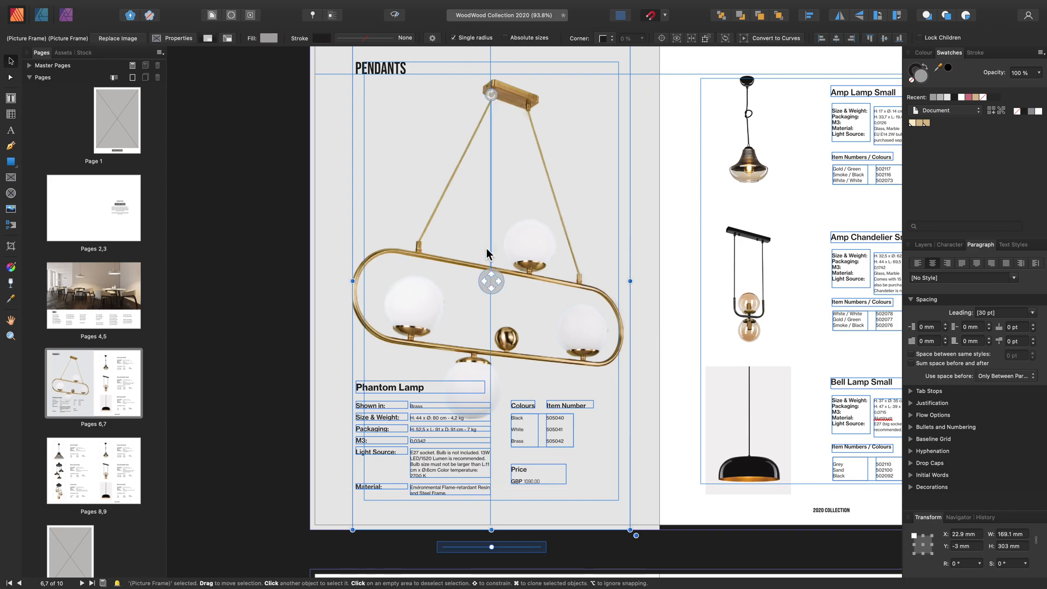
left_click_drag(492, 546, 489, 549)
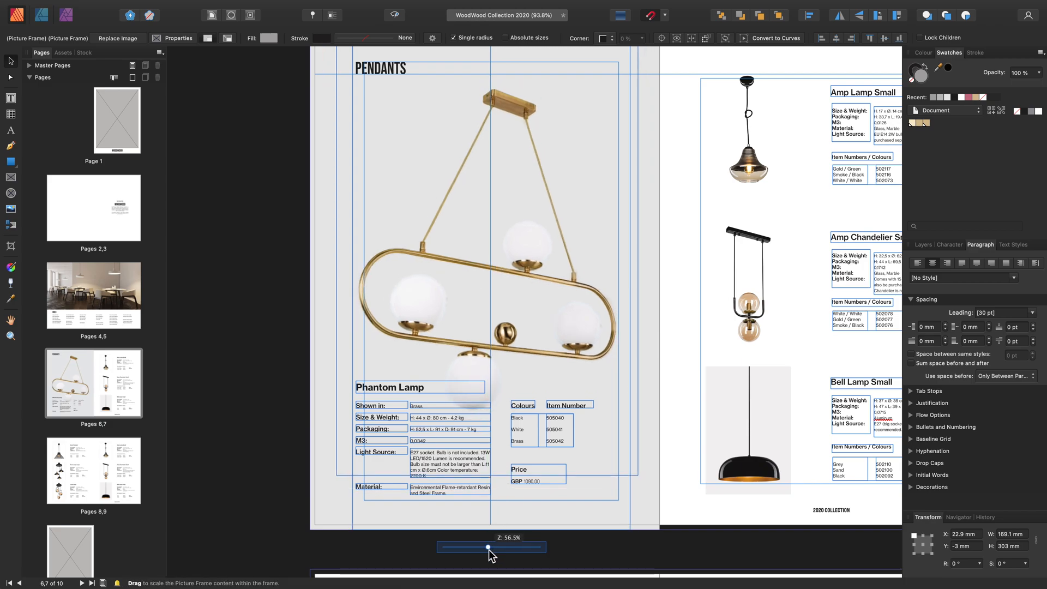
left_click_drag(494, 283, 493, 250)
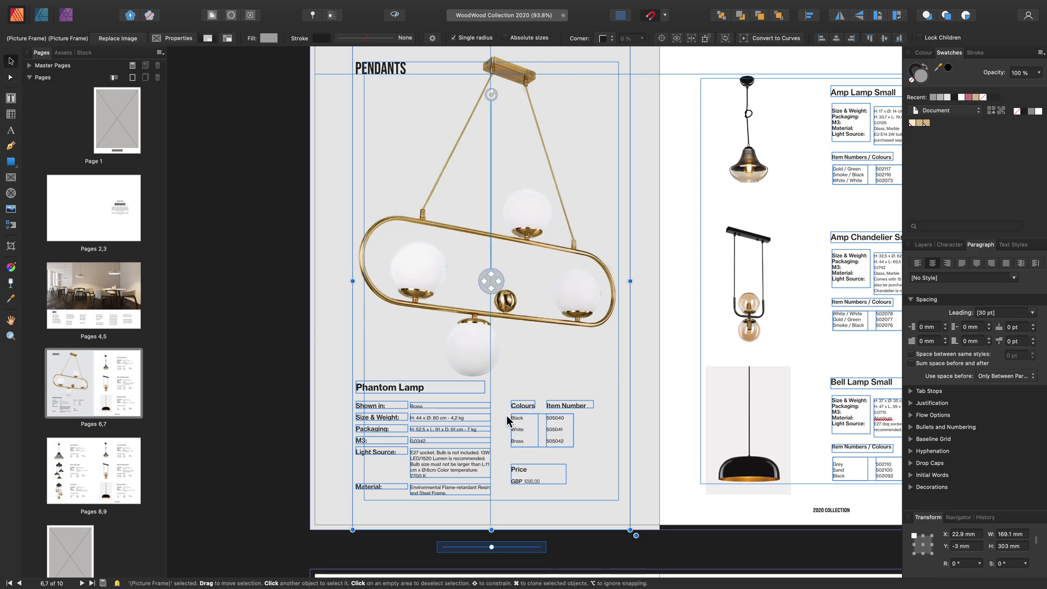
Set the Phantom Light image's scale to 50%
double_click(456, 328)
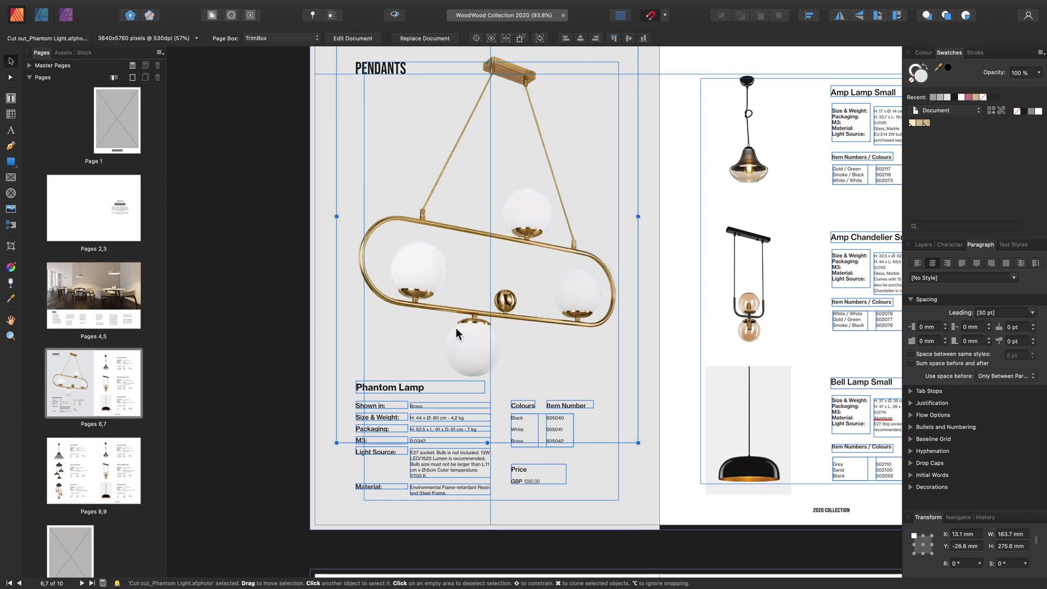
left_click(176, 41)
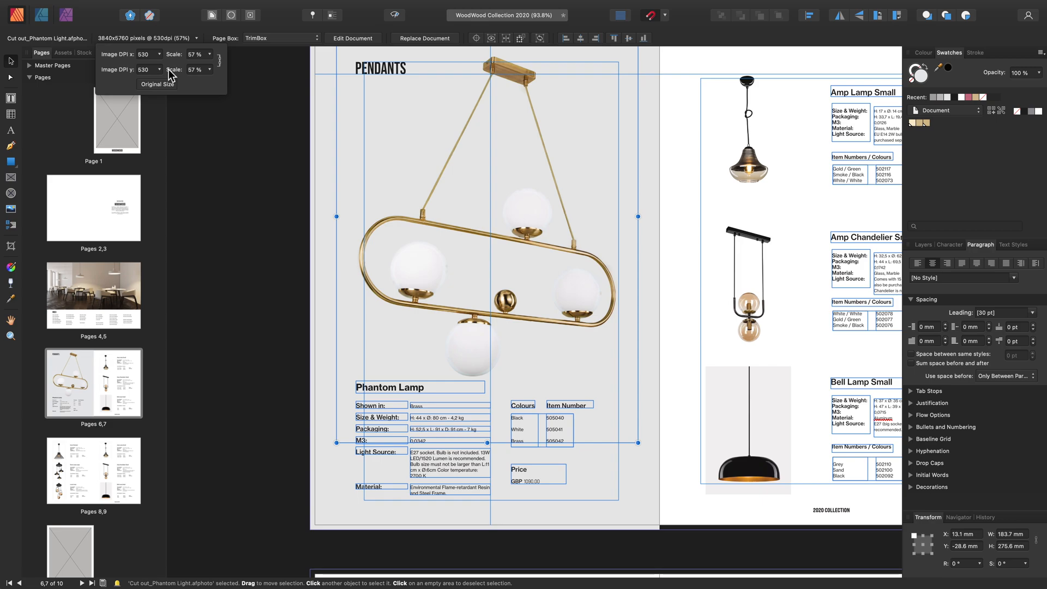
left_click(210, 55)
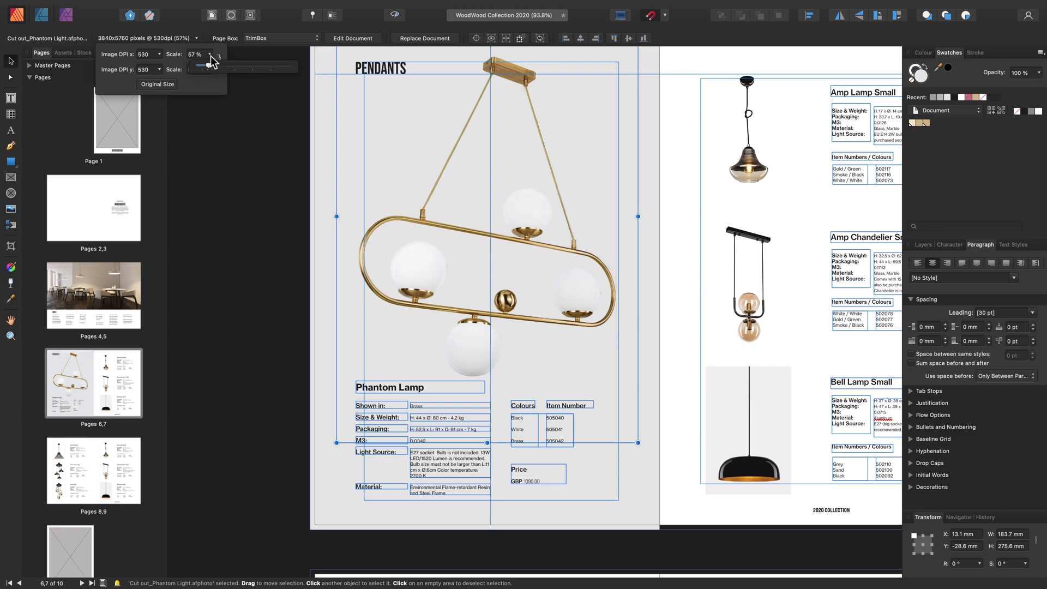
left_click_drag(210, 67, 267, 70)
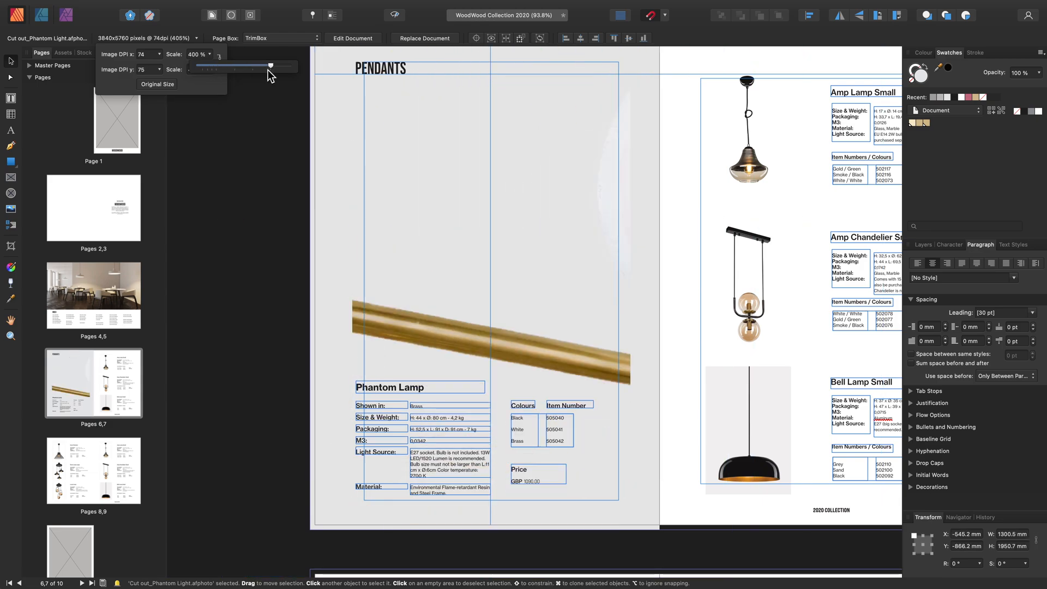
left_click(200, 55)
type("200")
key("Return")
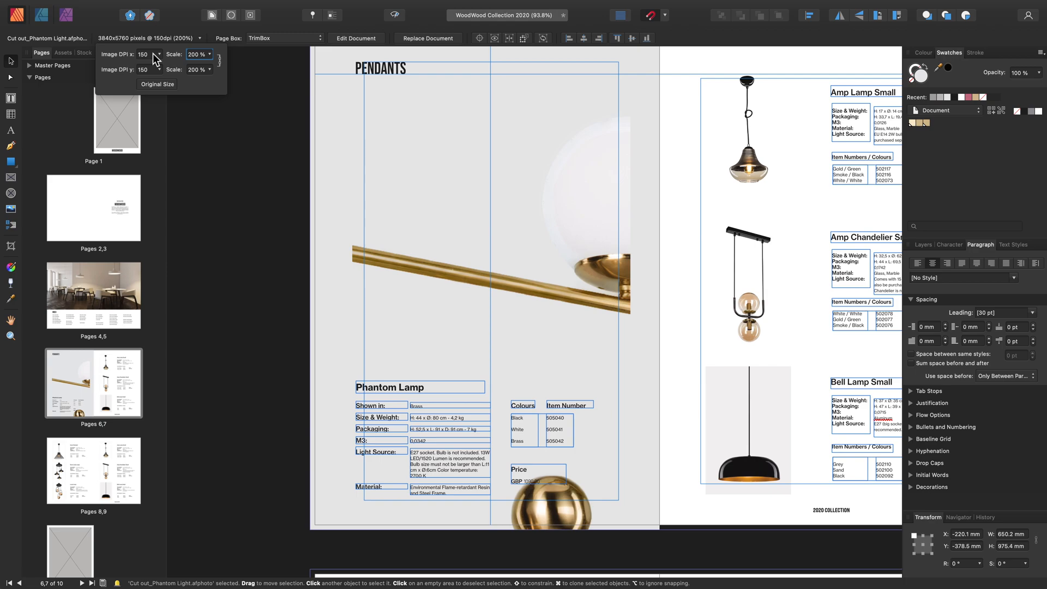
left_click(163, 85)
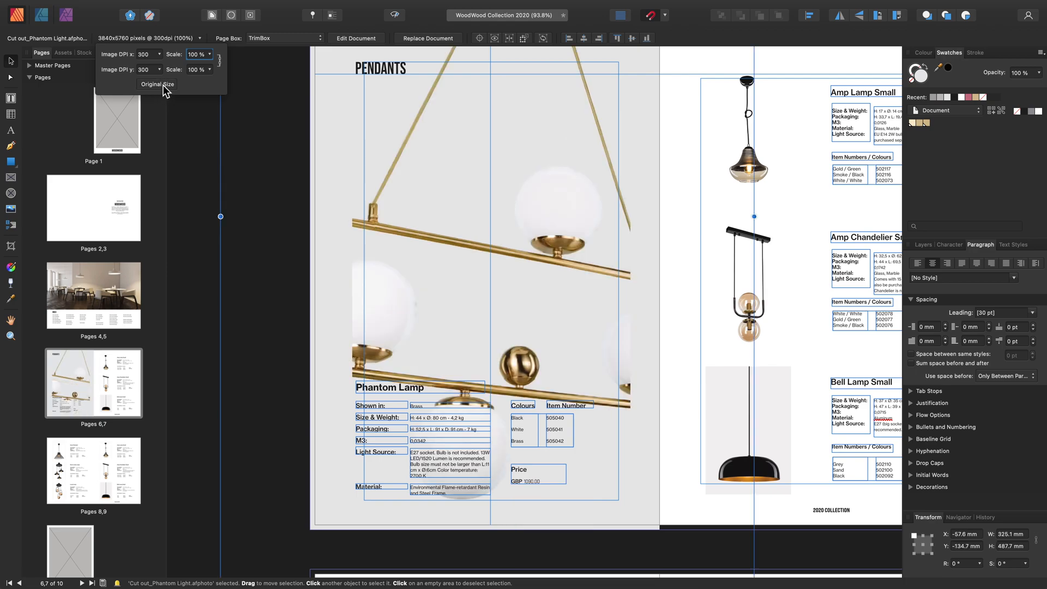
left_click(197, 55)
type("50")
key("Return")
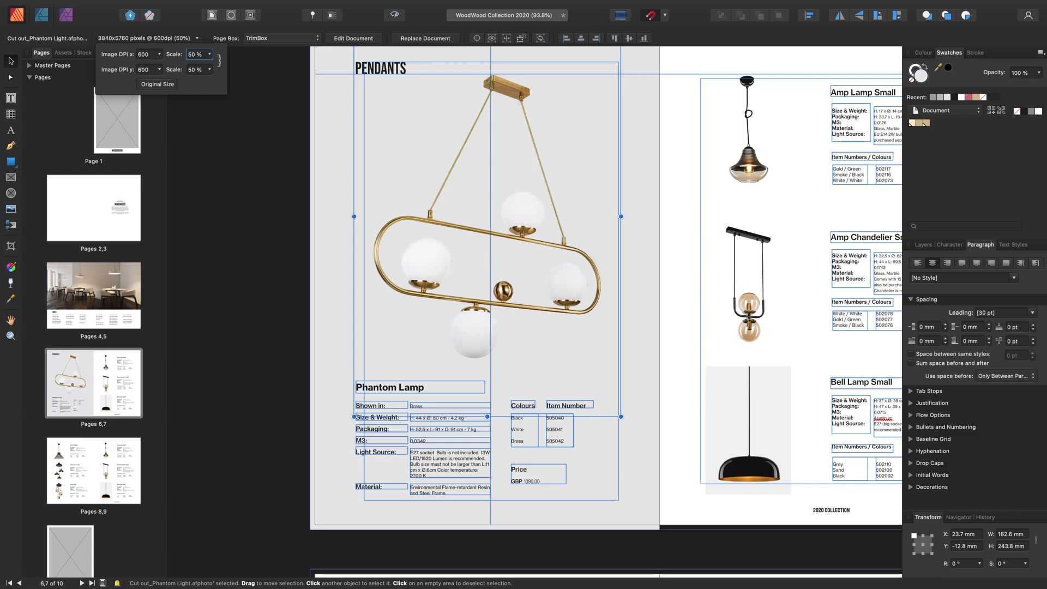
Place shutterstock_583337230.jpg across the pages 2–3 spread at about 454 × 303 mm
left_click(98, 225)
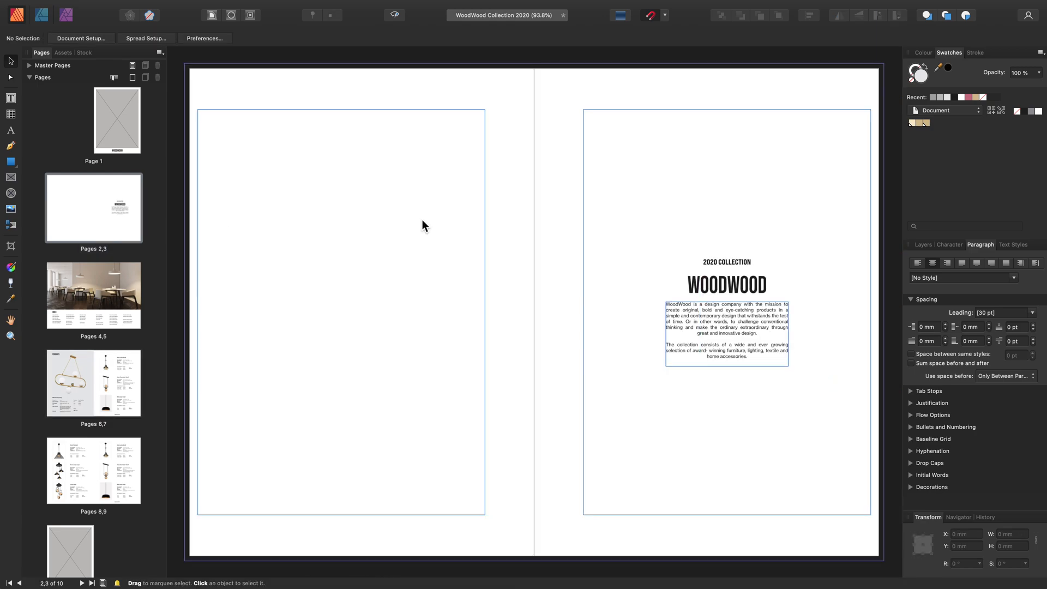
key("super+shift+p")
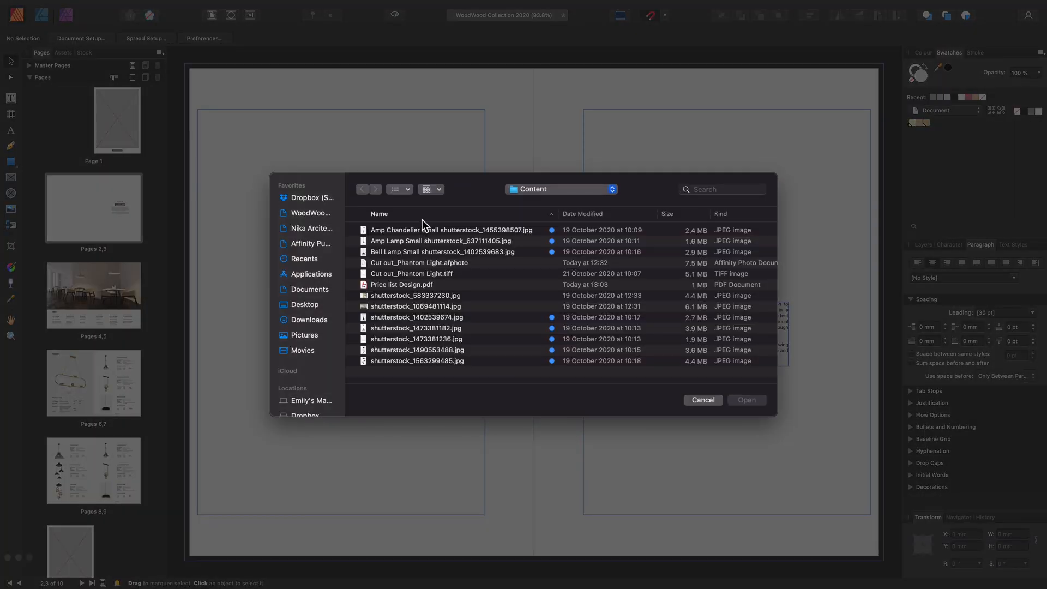
left_click(390, 296)
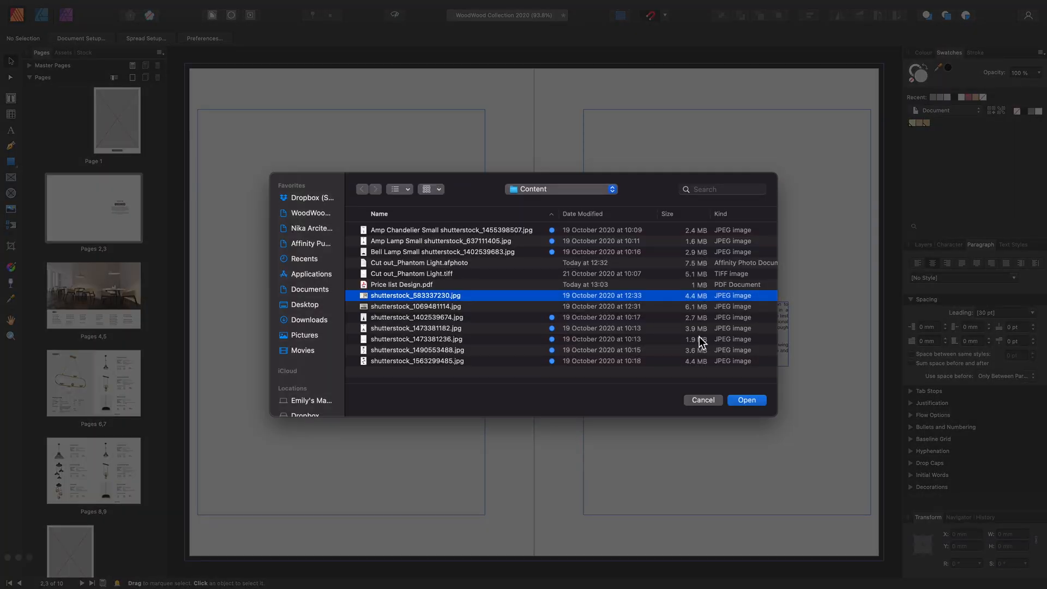
left_click(739, 400)
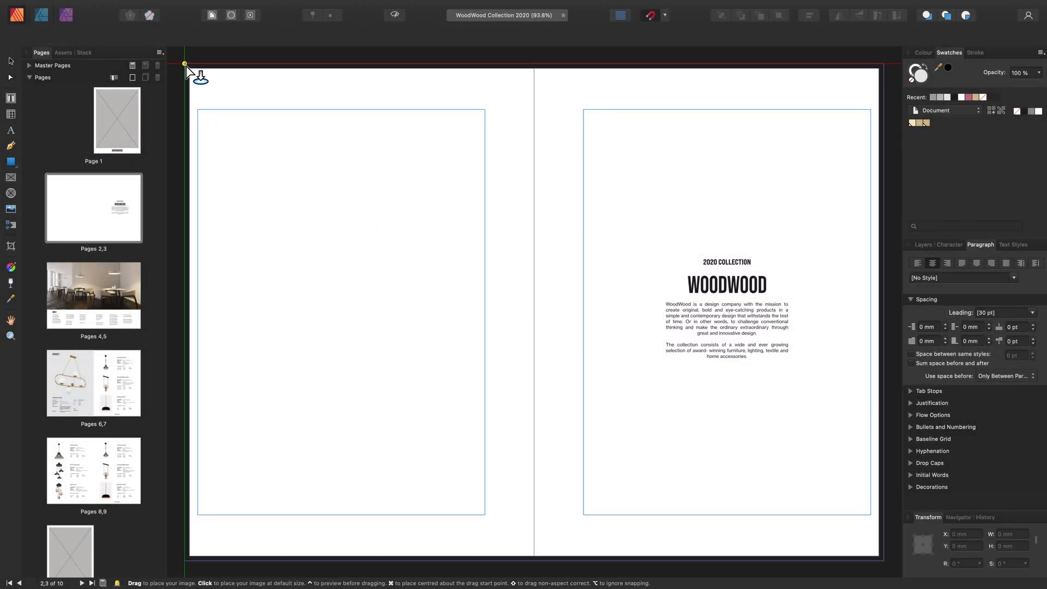
left_click_drag(184, 64, 777, 501)
scroll(567, 425, "down", 3)
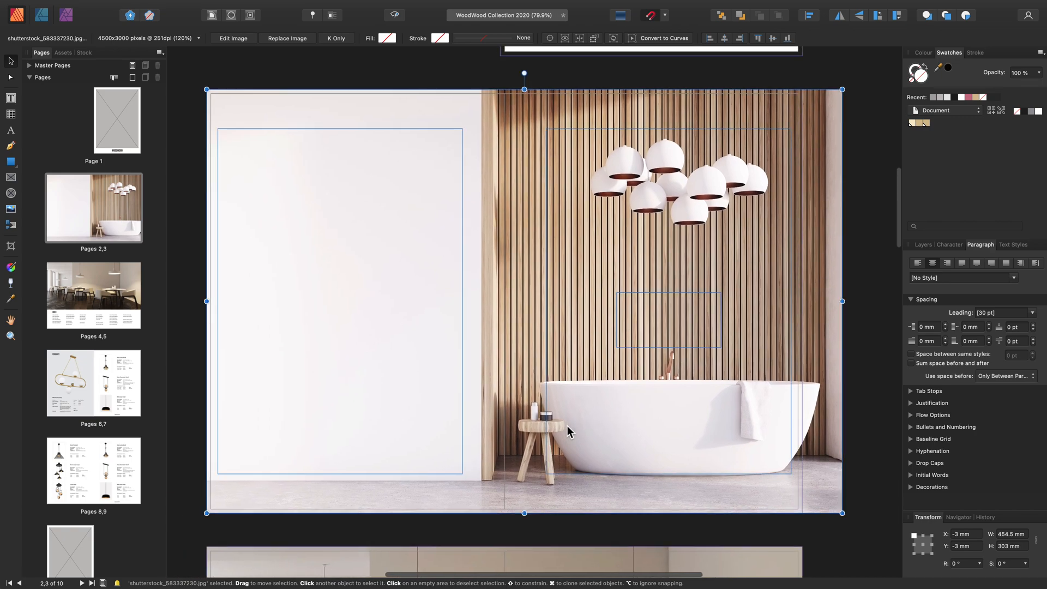
Center the bathroom image horizontally on the pages 2–3 spread
left_click(811, 16)
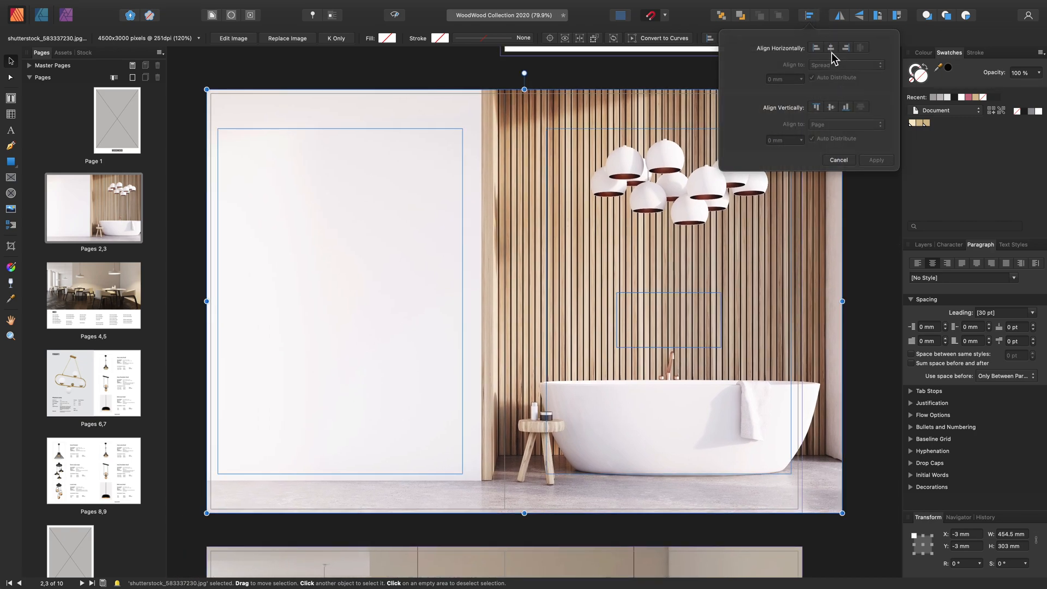
left_click(832, 48)
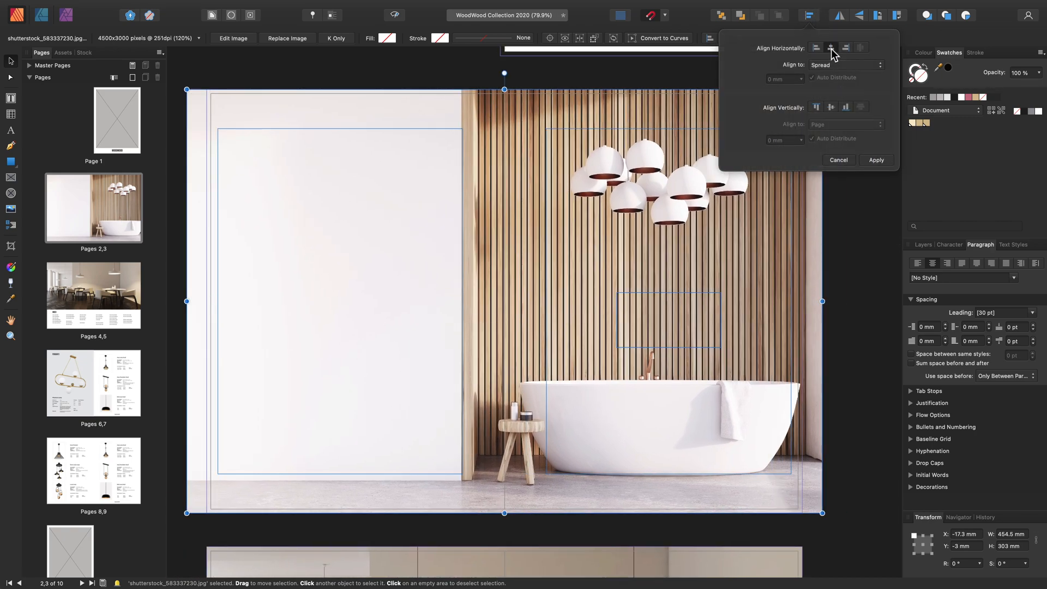
left_click(877, 159)
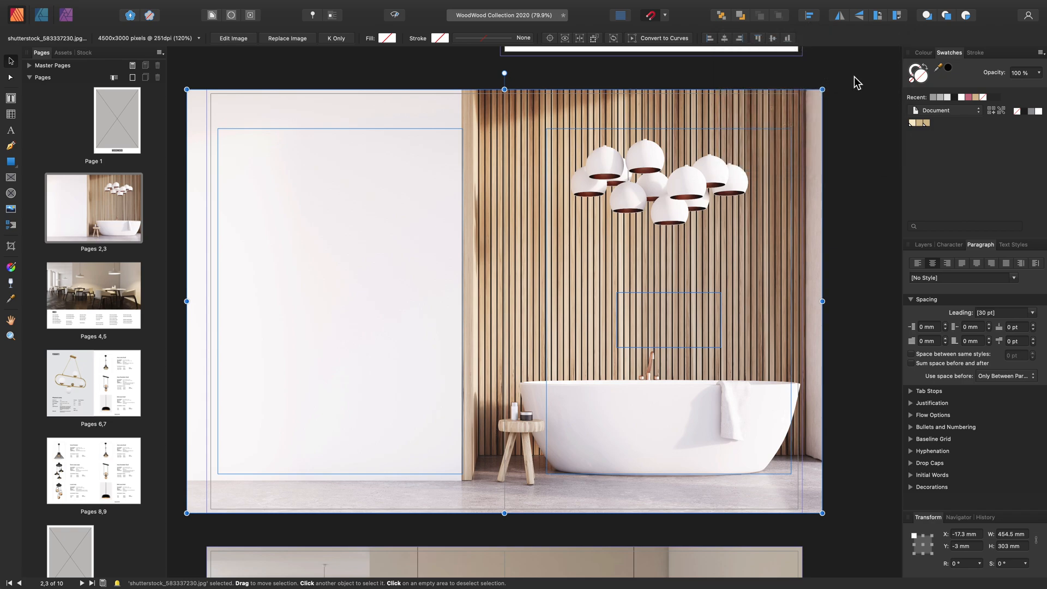
Flip the bathroom image horizontally and move it beneath the text group in the layer stack
left_click(840, 17)
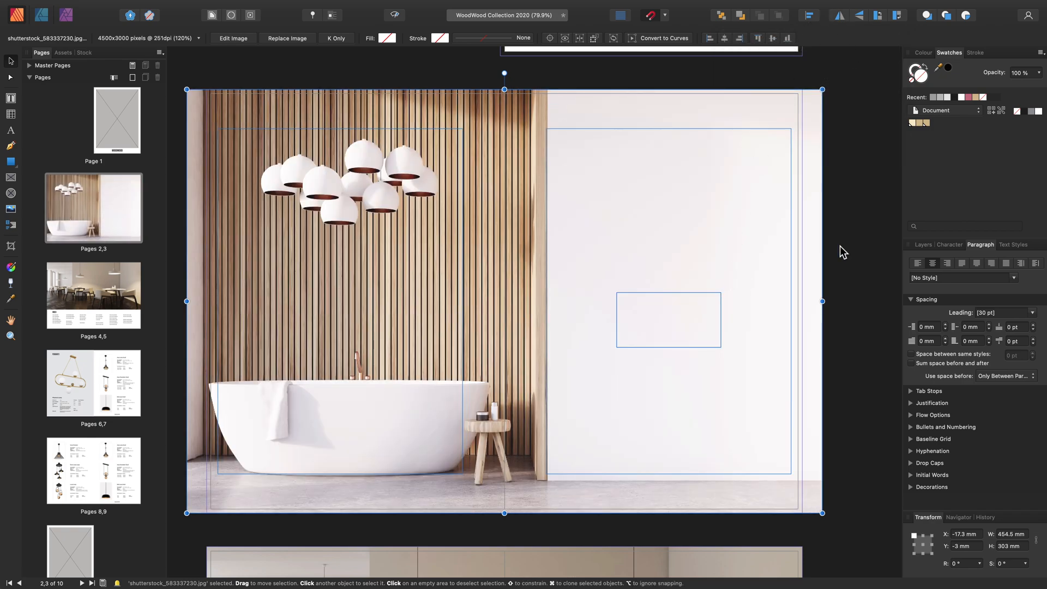
left_click(922, 245)
left_click_drag(952, 280, 952, 303)
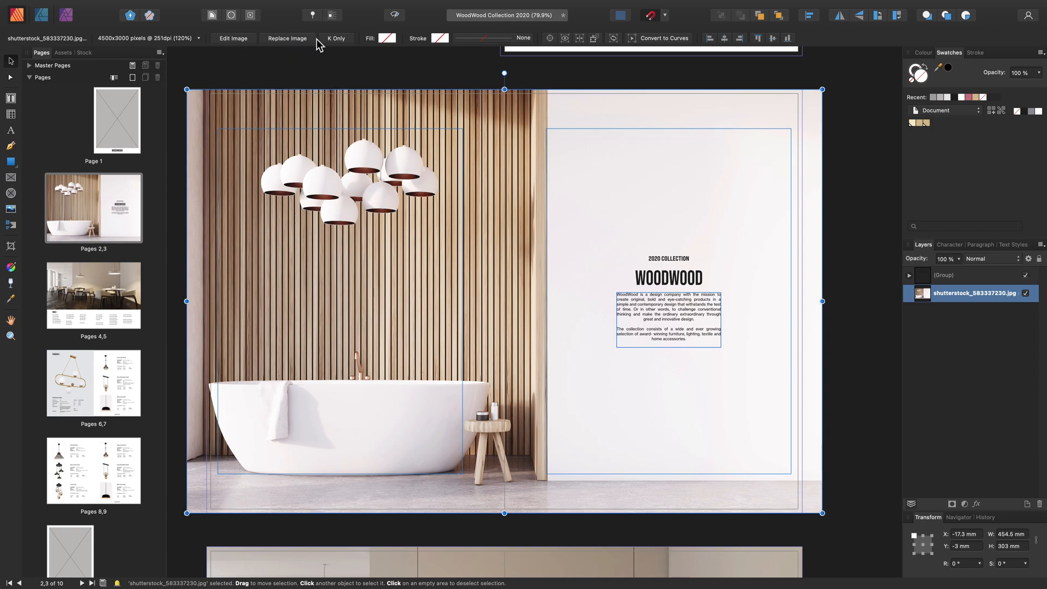
scroll(459, 276, "down", 15)
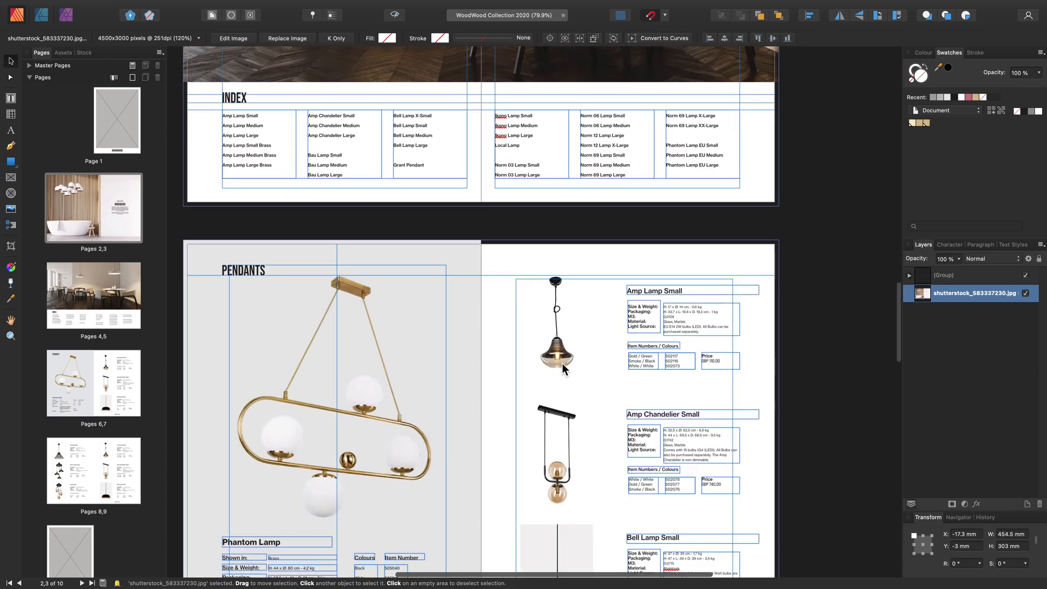
left_click(562, 363)
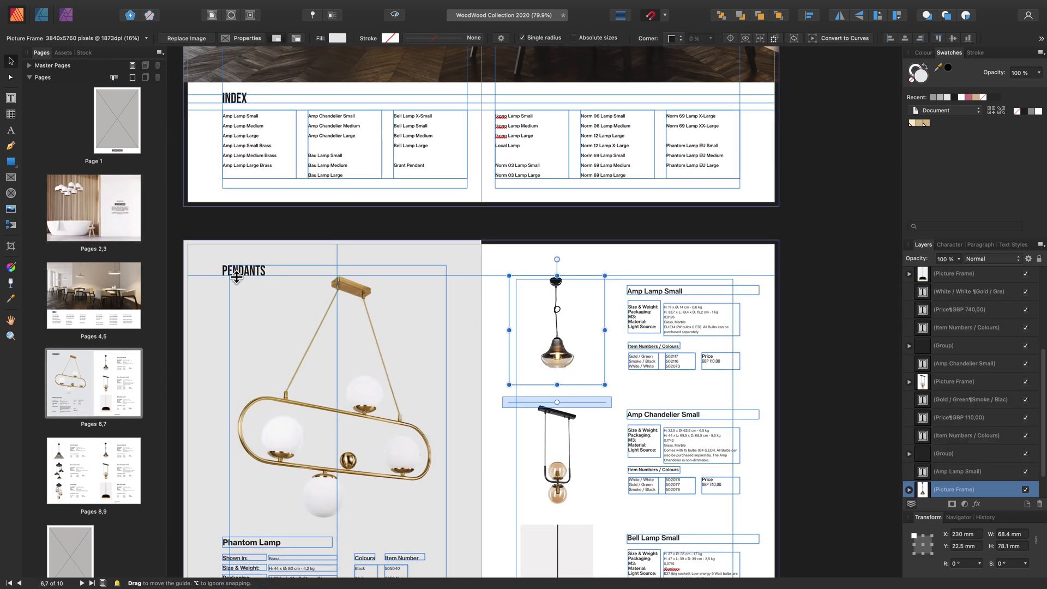
double_click(98, 233)
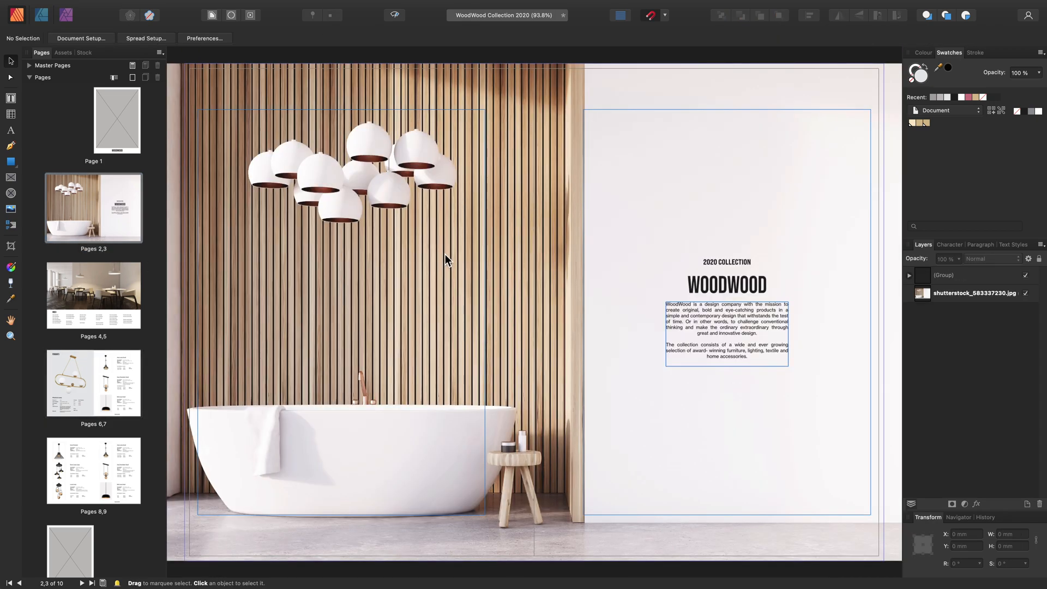
Convert the bathroom image on the pages 2–3 spread into a picture frame
left_click(472, 264)
mouse_move(382, 4)
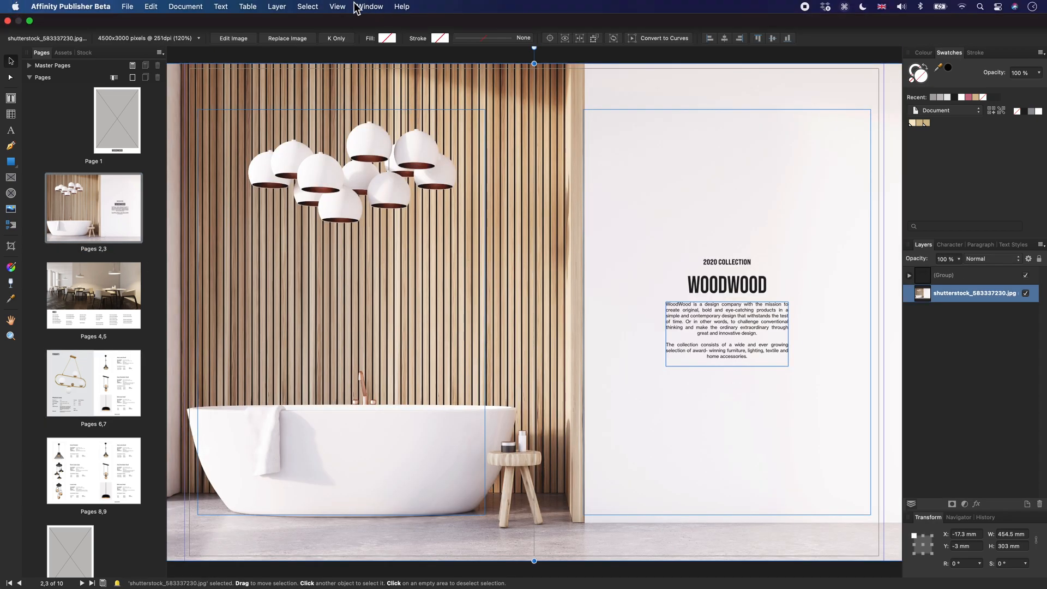
left_click(278, 7)
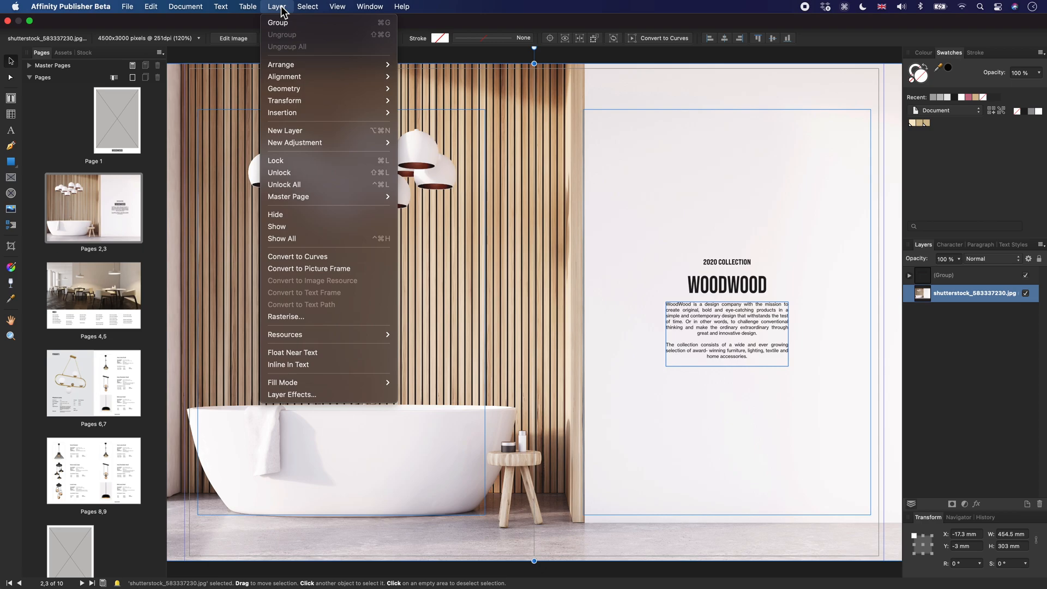
left_click(378, 266)
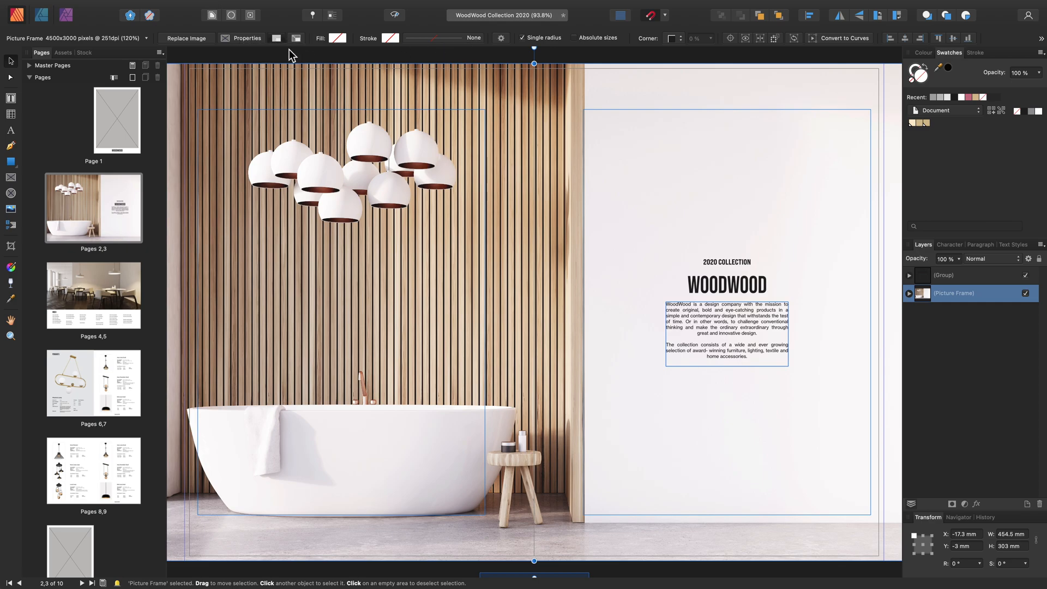
scroll(410, 190, "down", 1)
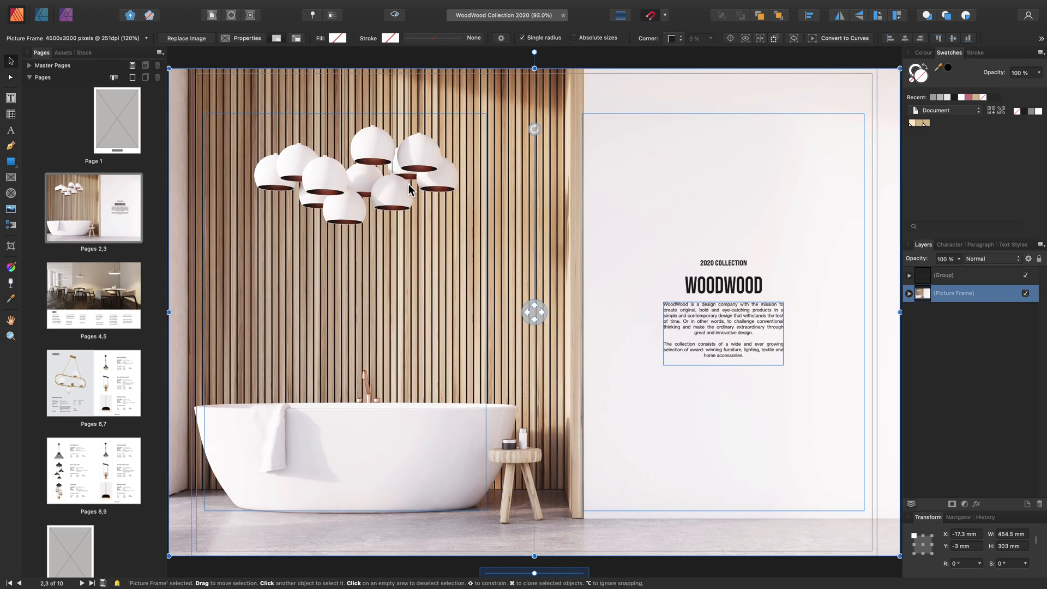